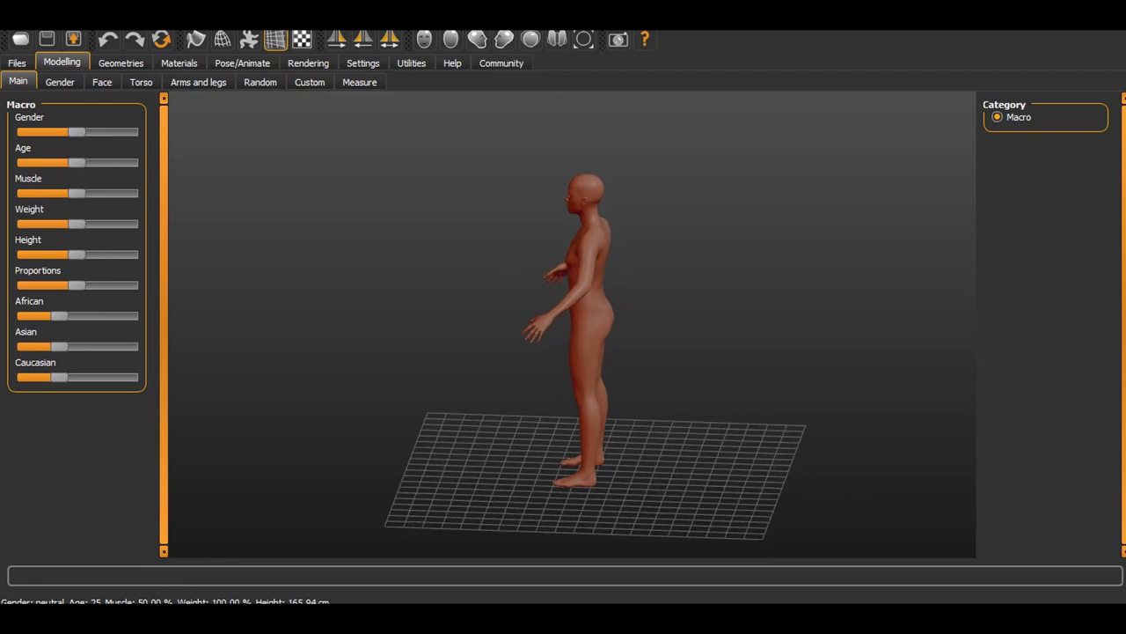
# - Make the base model fully female and raise its age to the maximum of 90
pyautogui.moveTo(616, 317); pyautogui.dragTo(380, 311)
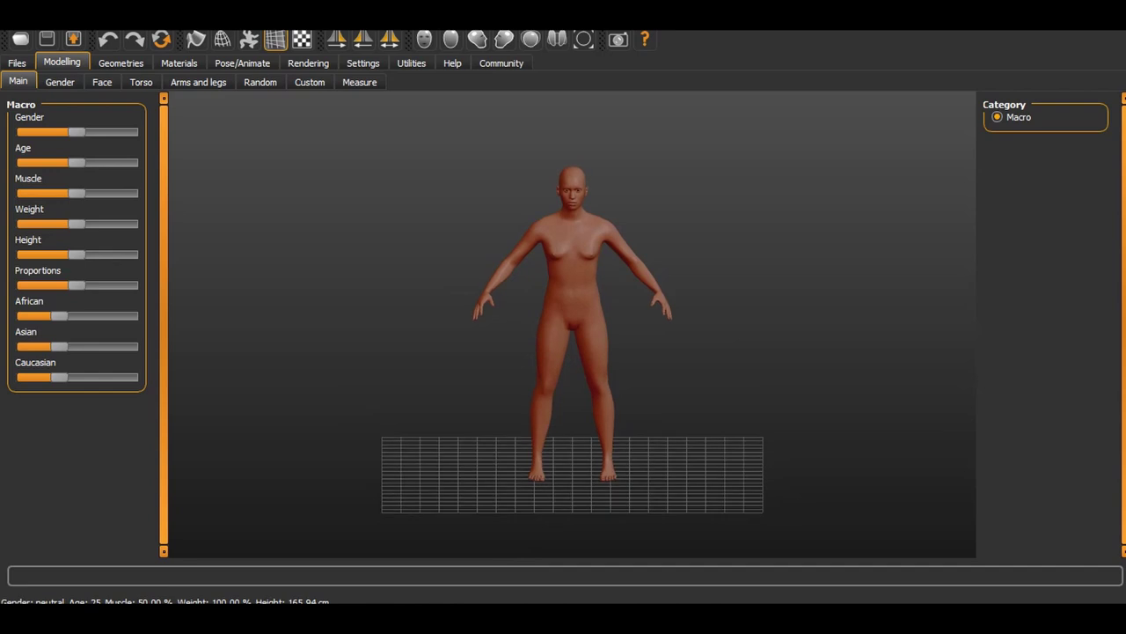
pyautogui.moveTo(76, 132); pyautogui.dragTo(25, 132)
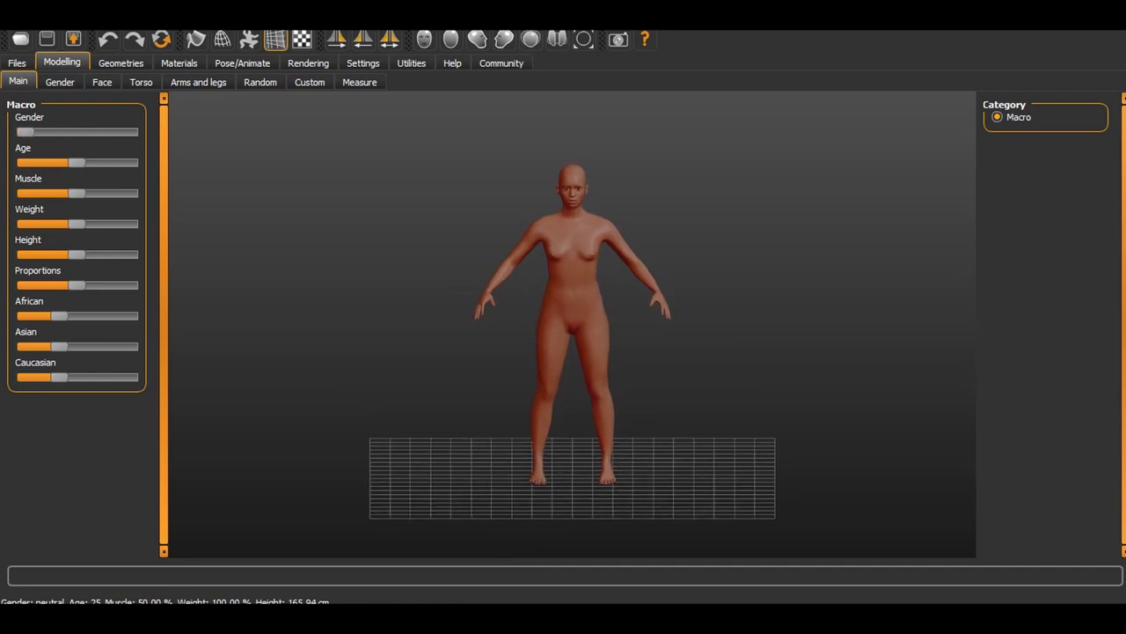
pyautogui.moveTo(76, 163); pyautogui.dragTo(129, 162)
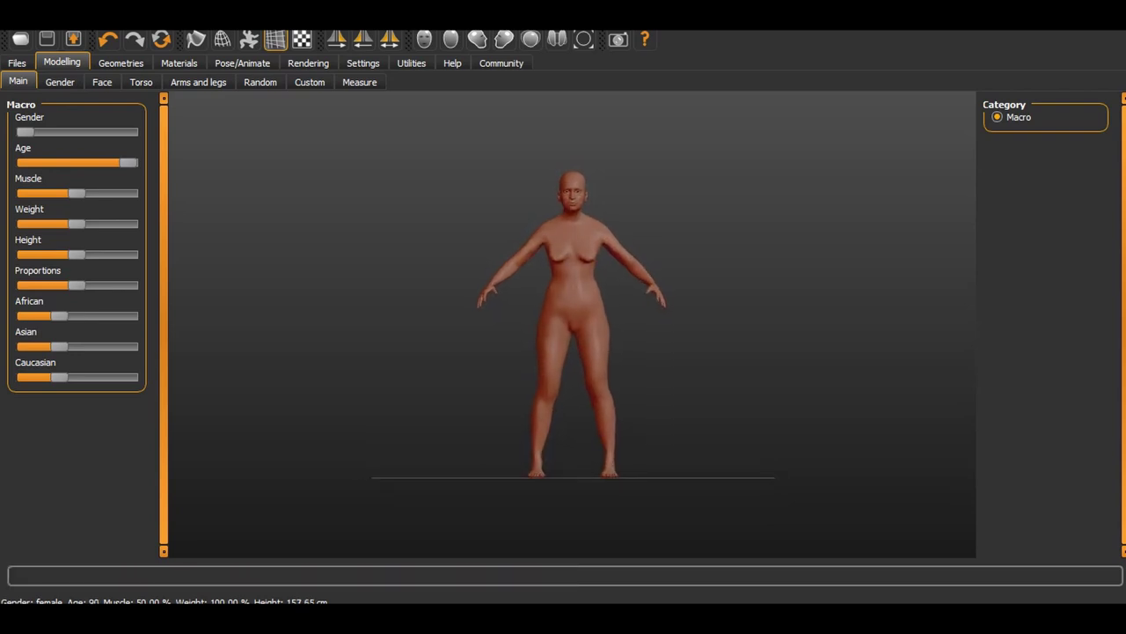
# - Set the model's age to about 29 and reduce its weight to about 91%
pyautogui.scroll(5, 572, 326)
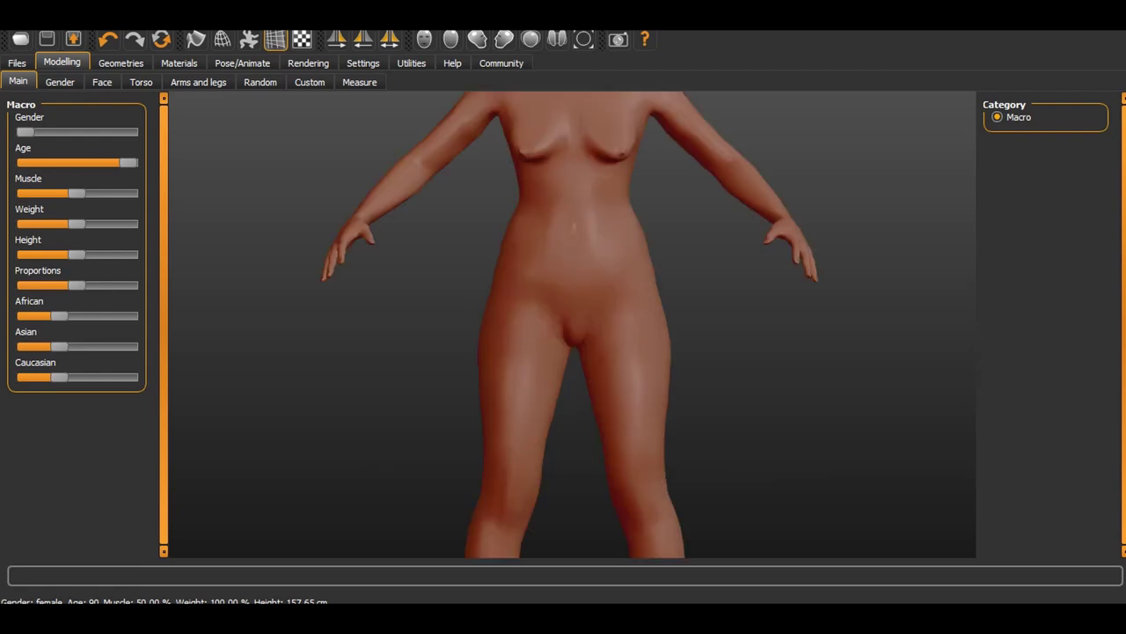
pyautogui.scroll(-2, 572, 326)
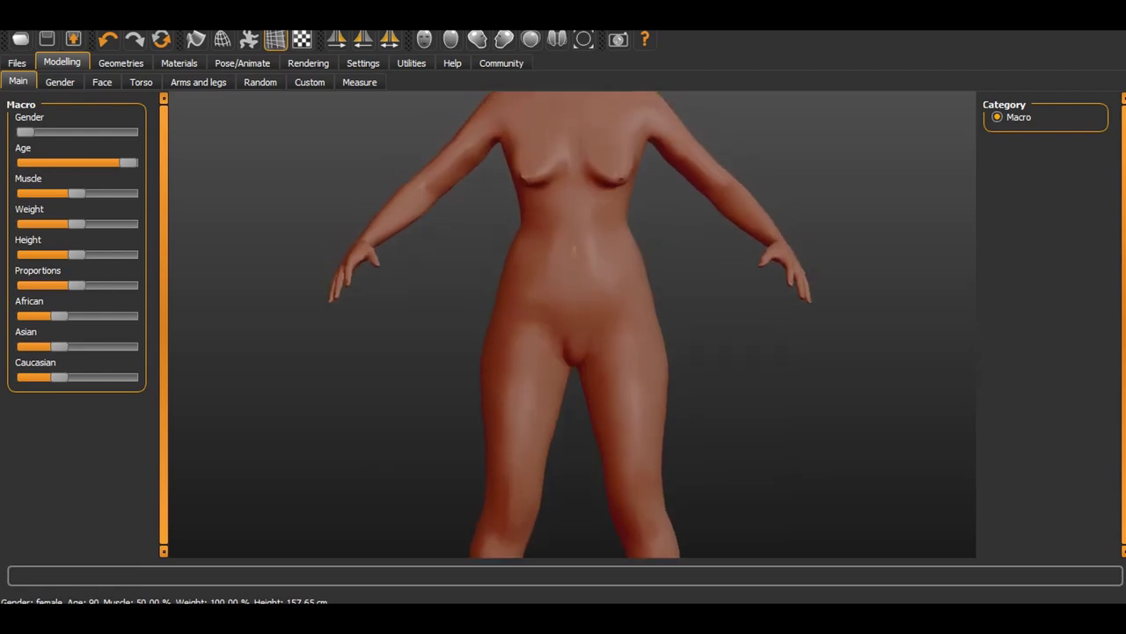
pyautogui.scroll(-4, 572, 325)
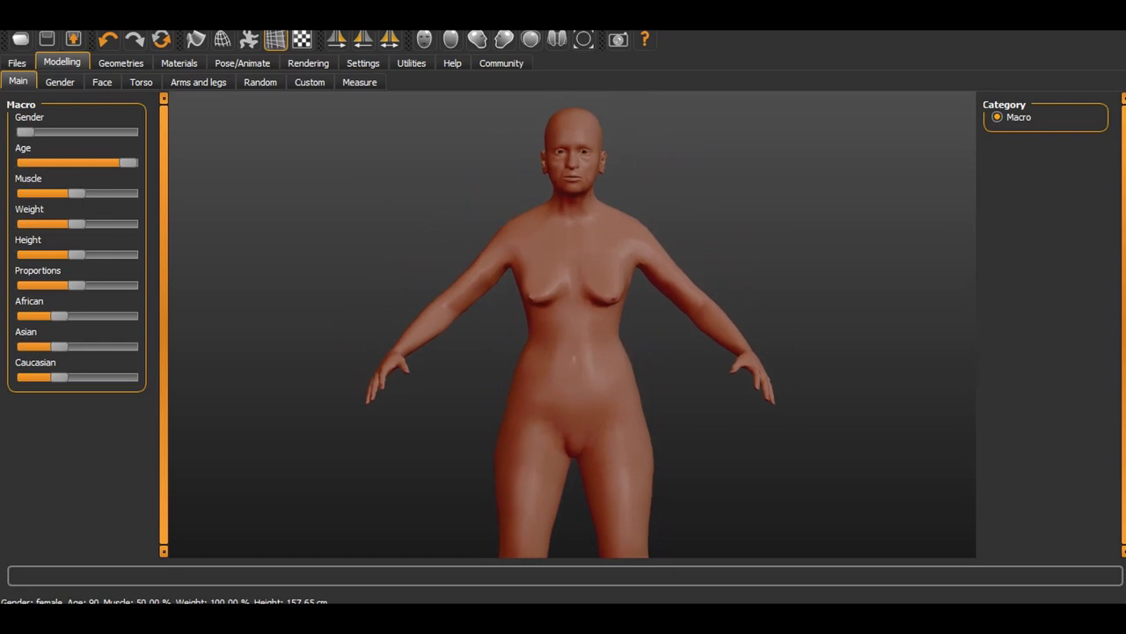
pyautogui.moveTo(128, 162); pyautogui.dragTo(79, 162)
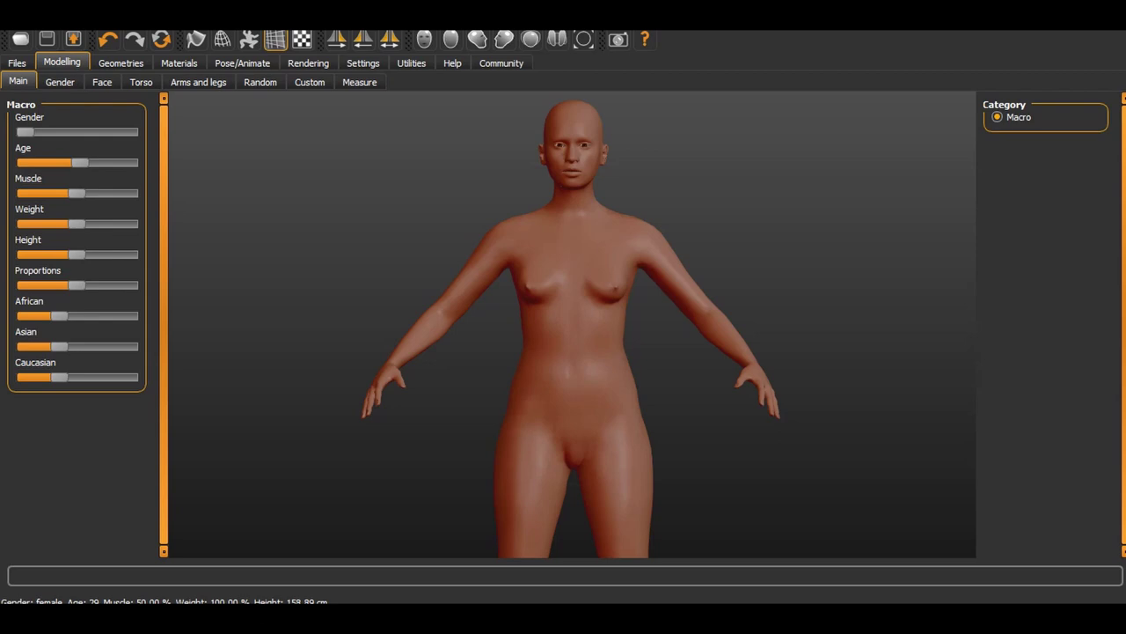
pyautogui.moveTo(78, 224)
pyautogui.mouseDown()
pyautogui.moveTo(121, 223)
pyautogui.moveTo(67, 223)
pyautogui.mouseUp()
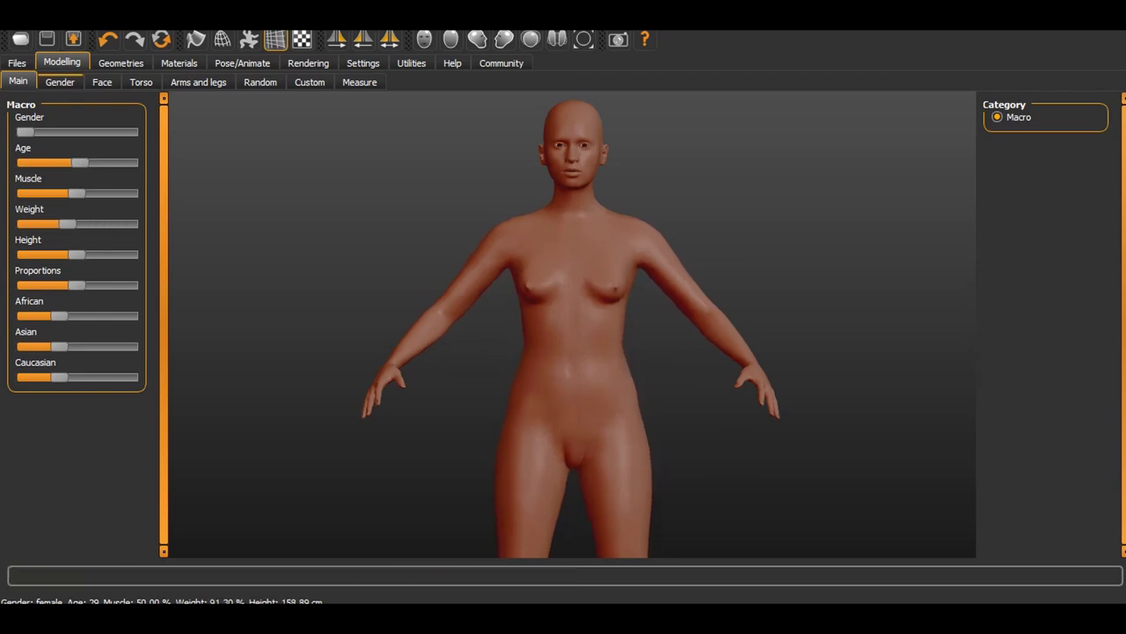
# - Increase the model's breast size slightly and its breast firmness moderately above the neutral values
pyautogui.click(60, 81)
pyautogui.moveTo(615, 352); pyautogui.dragTo(464, 359)
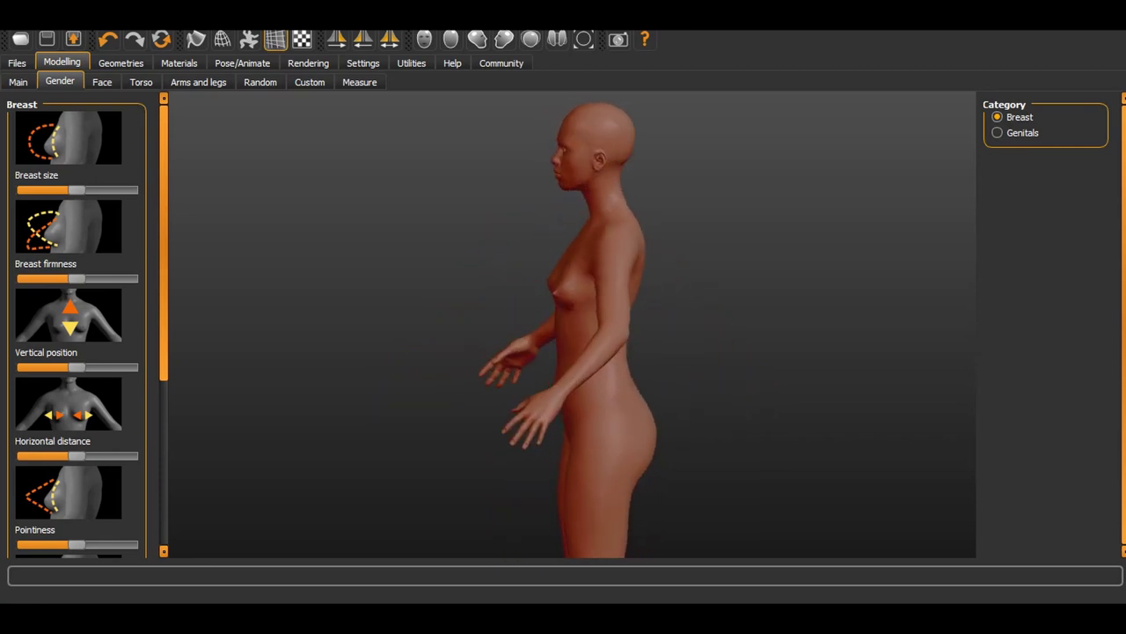
pyautogui.moveTo(77, 190); pyautogui.dragTo(89, 190)
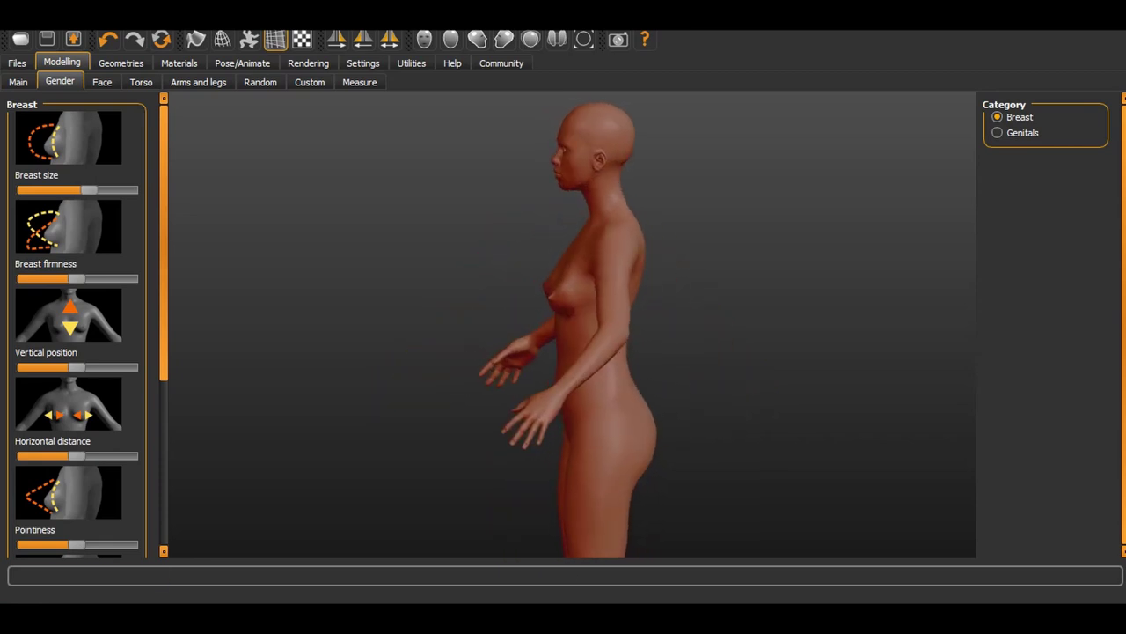
pyautogui.hotkey('ctrl', '1')
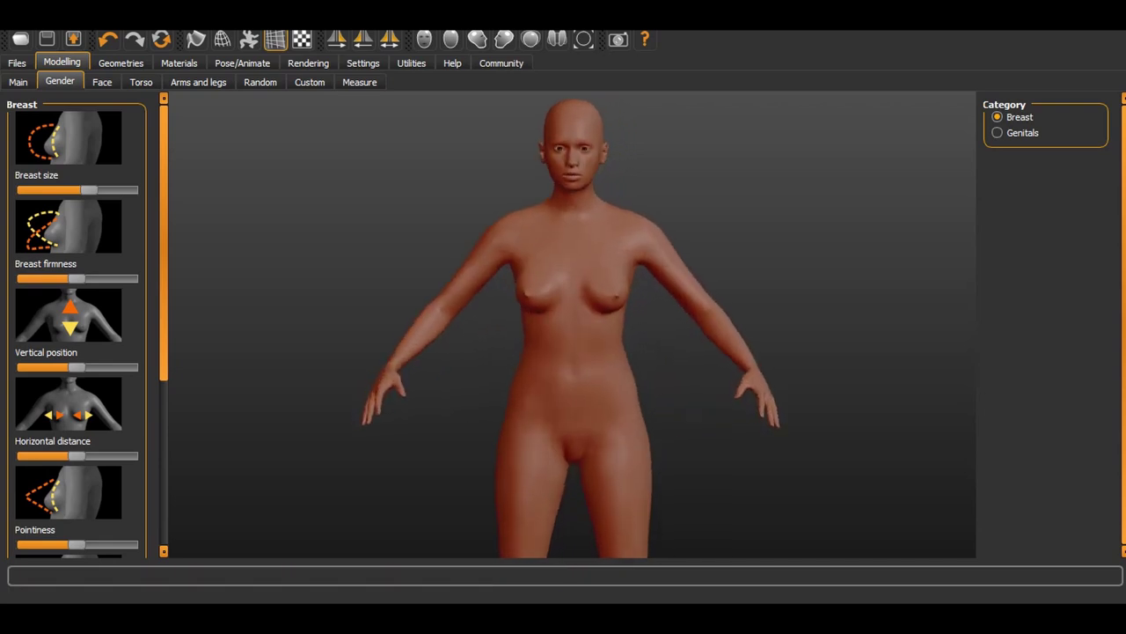
pyautogui.hotkey('ctrl', '3')
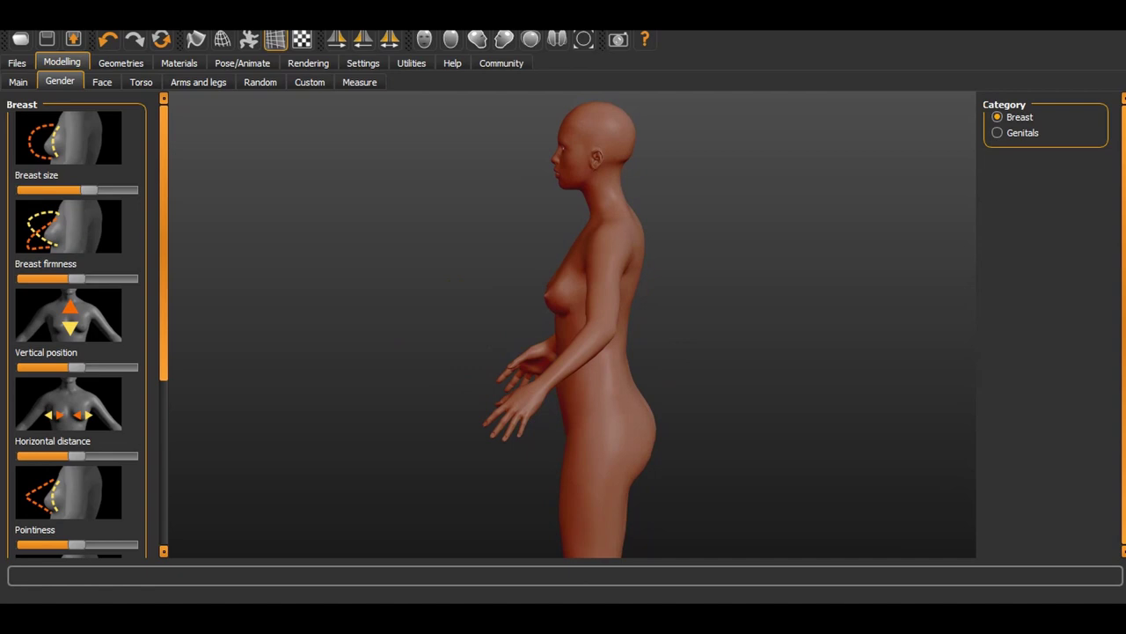
pyautogui.moveTo(77, 278); pyautogui.dragTo(100, 278)
pyautogui.moveTo(440, 352); pyautogui.dragTo(528, 355)
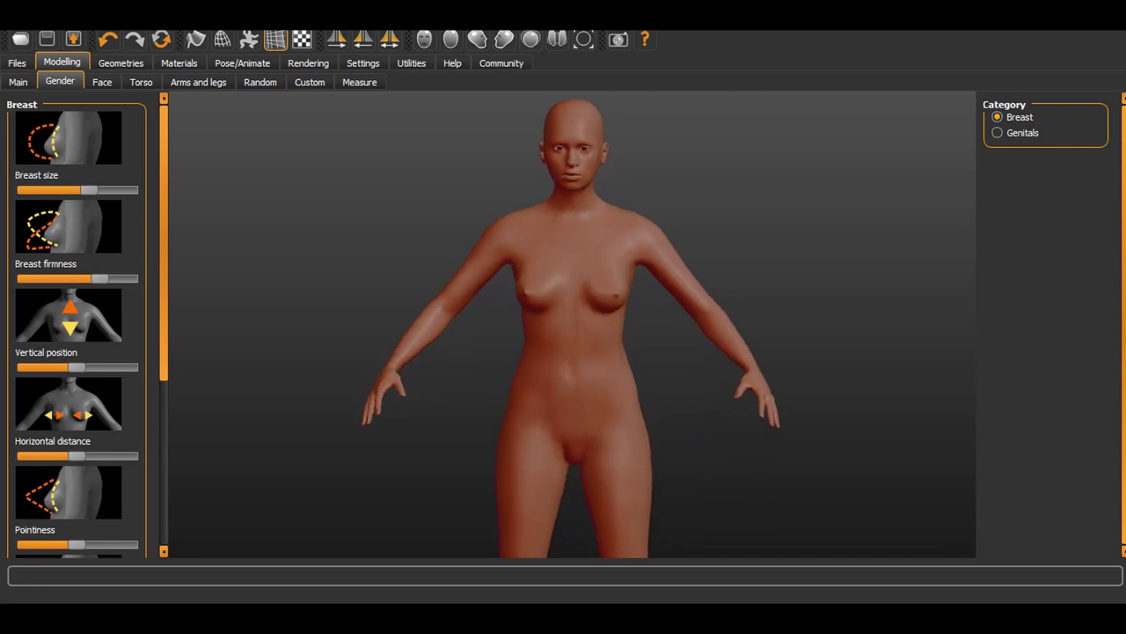
# - Reduce the horizontal distance between the breasts moderately below the neutral value
pyautogui.scroll(-4, 78, 326)
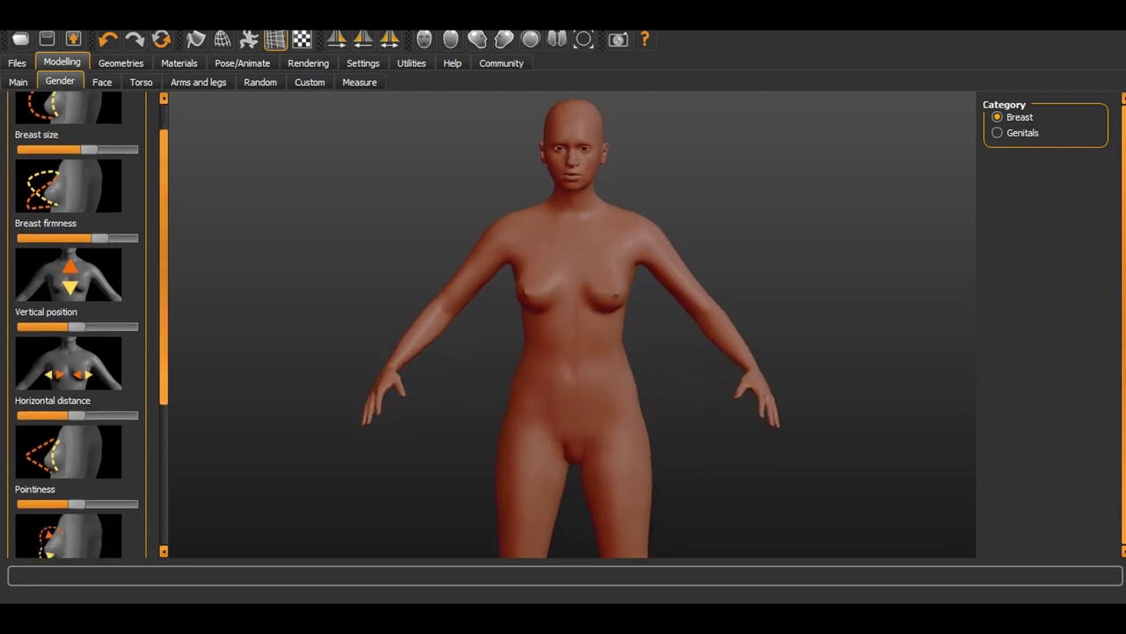
pyautogui.scroll(-2, 77, 325)
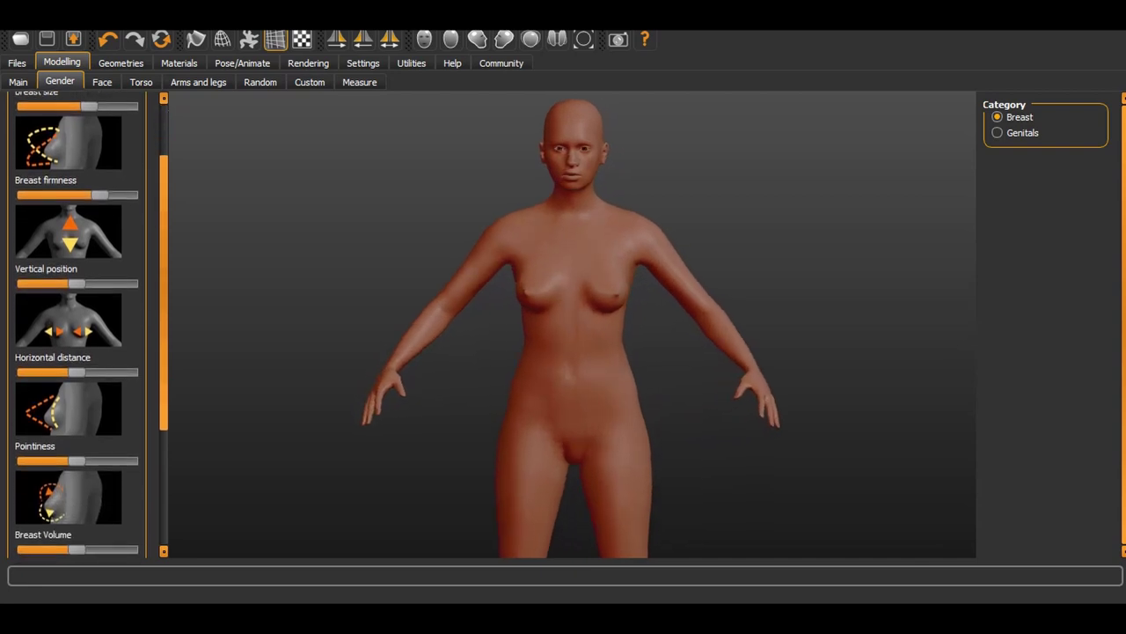
pyautogui.moveTo(77, 372); pyautogui.dragTo(61, 371)
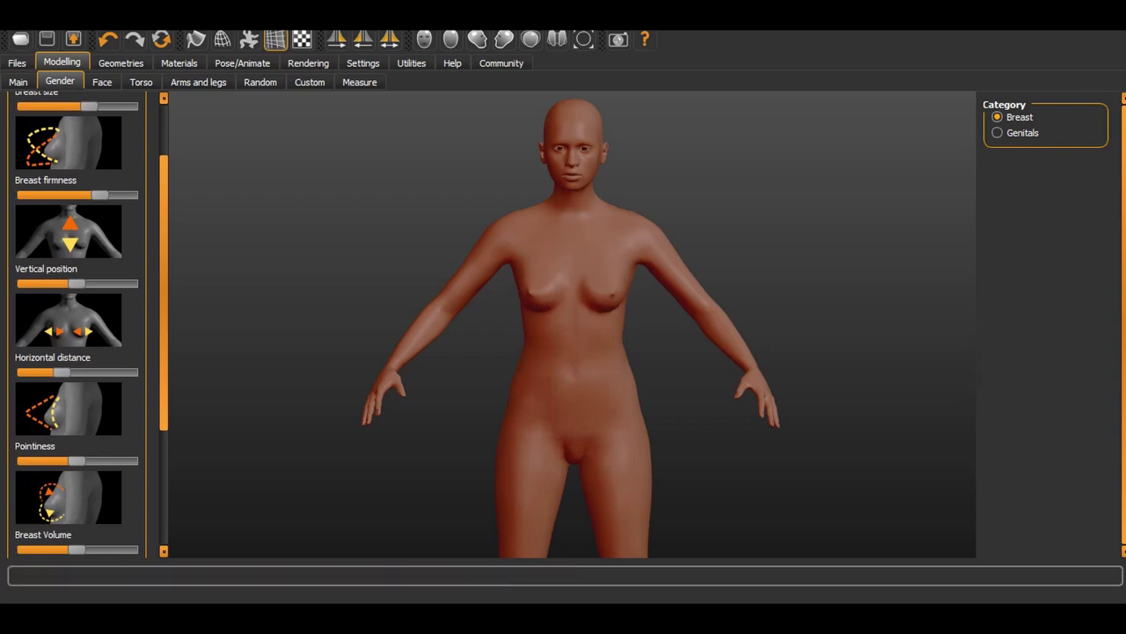
# - Increase the breast pointiness and breast volume slightly above their neutral values
pyautogui.moveTo(686, 352); pyautogui.dragTo(592, 353)
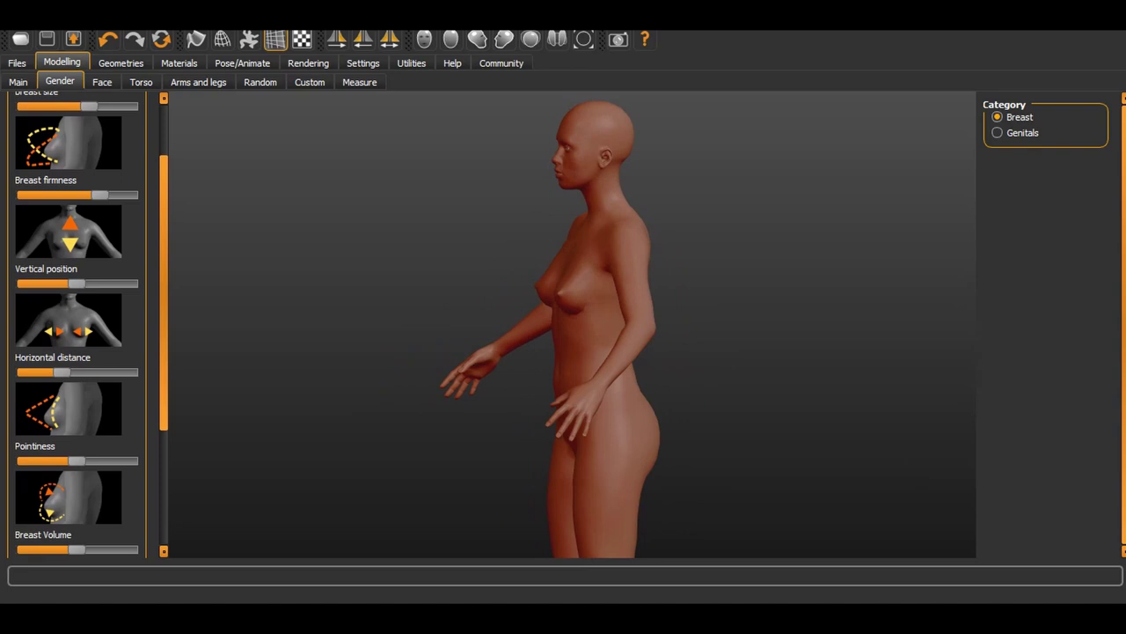
pyautogui.moveTo(77, 461); pyautogui.dragTo(81, 461)
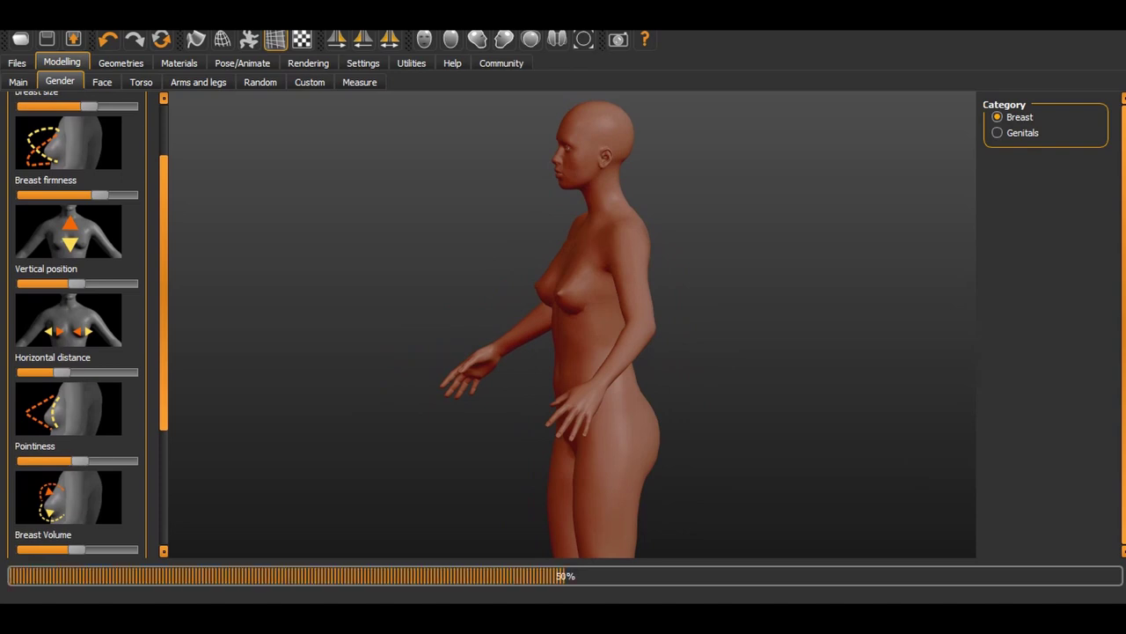
pyautogui.scroll(-1, 79, 461)
pyautogui.scroll(-3, 77, 325)
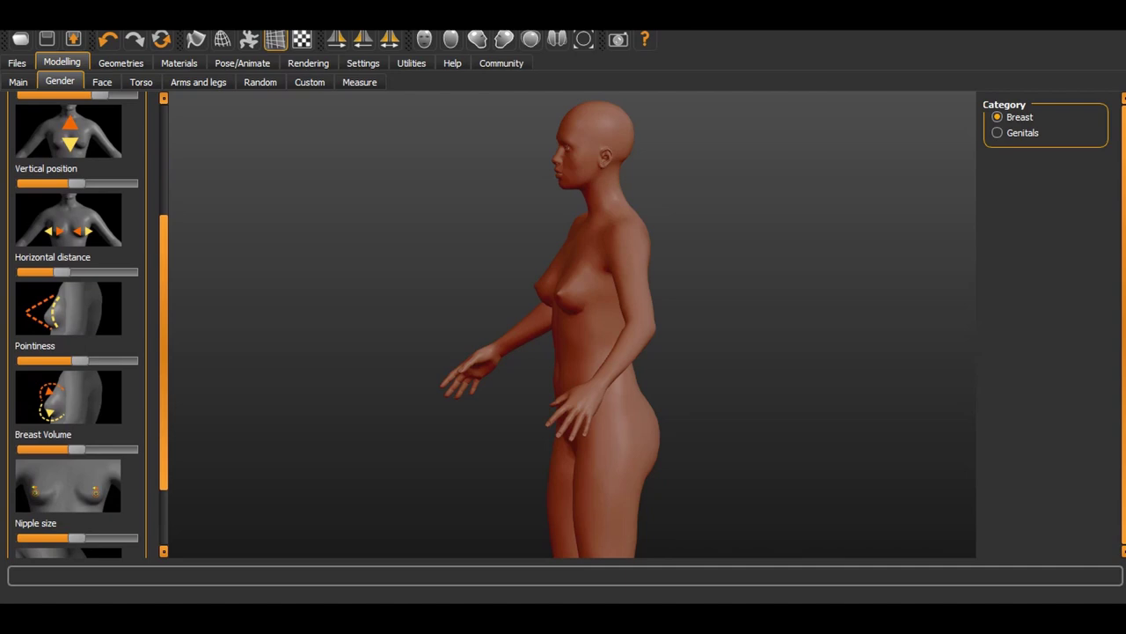
pyautogui.moveTo(81, 361); pyautogui.dragTo(85, 361)
pyautogui.moveTo(77, 449); pyautogui.dragTo(82, 449)
pyautogui.moveTo(423, 352); pyautogui.dragTo(528, 352)
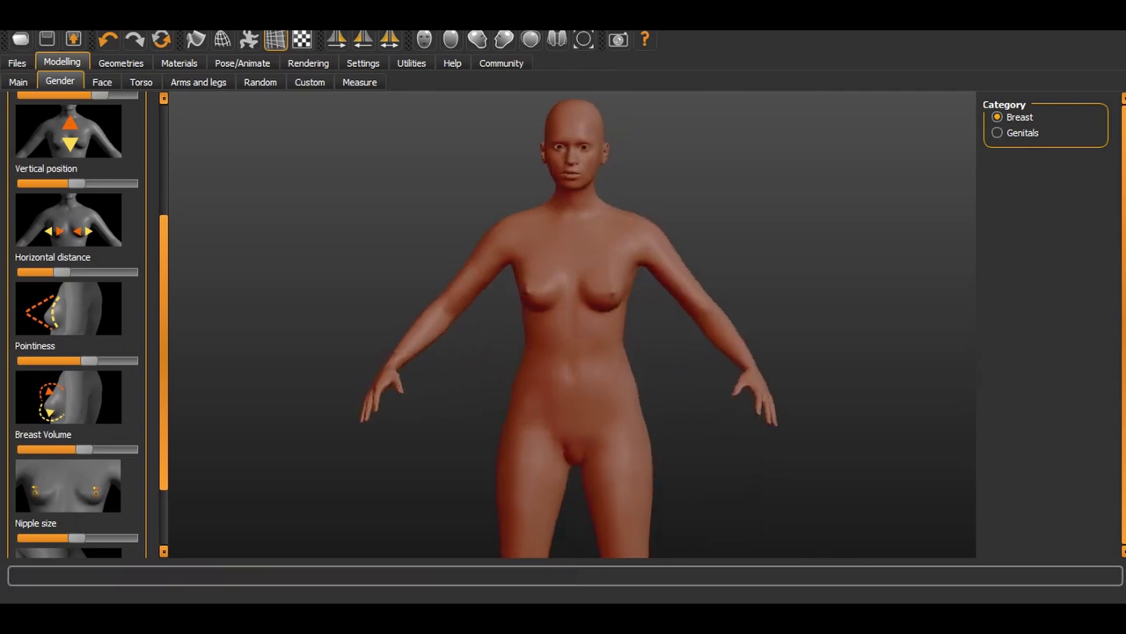
# - Raise the nipple point value slightly, and look through the genitals category before returning to the breast category
pyautogui.scroll(-3, 77, 323)
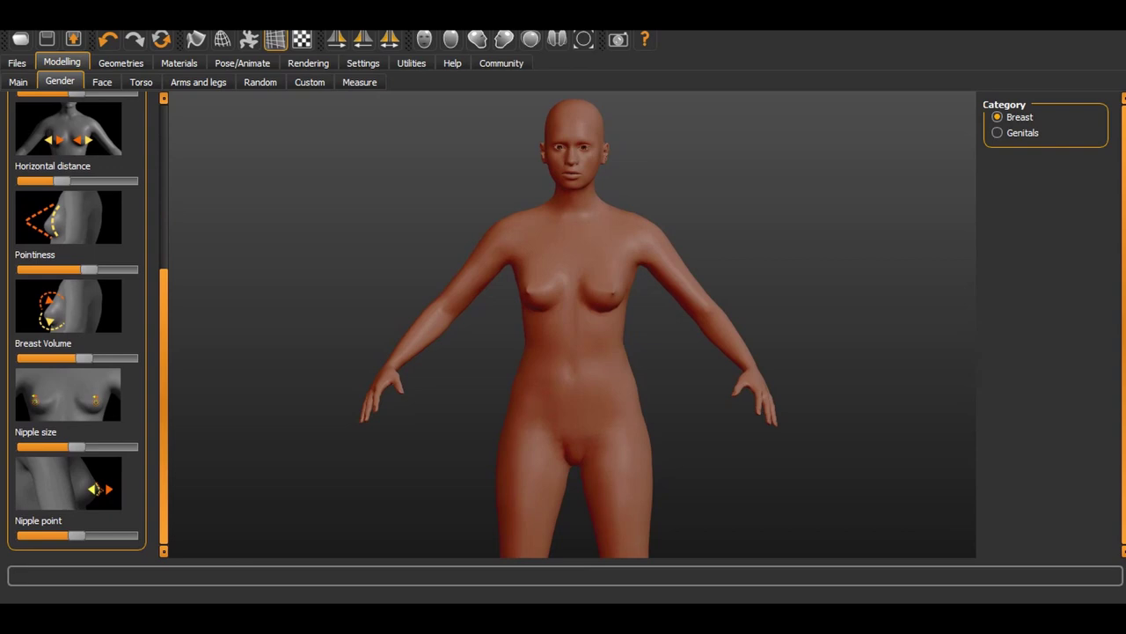
pyautogui.moveTo(77, 535); pyautogui.dragTo(83, 535)
pyautogui.click(999, 132)
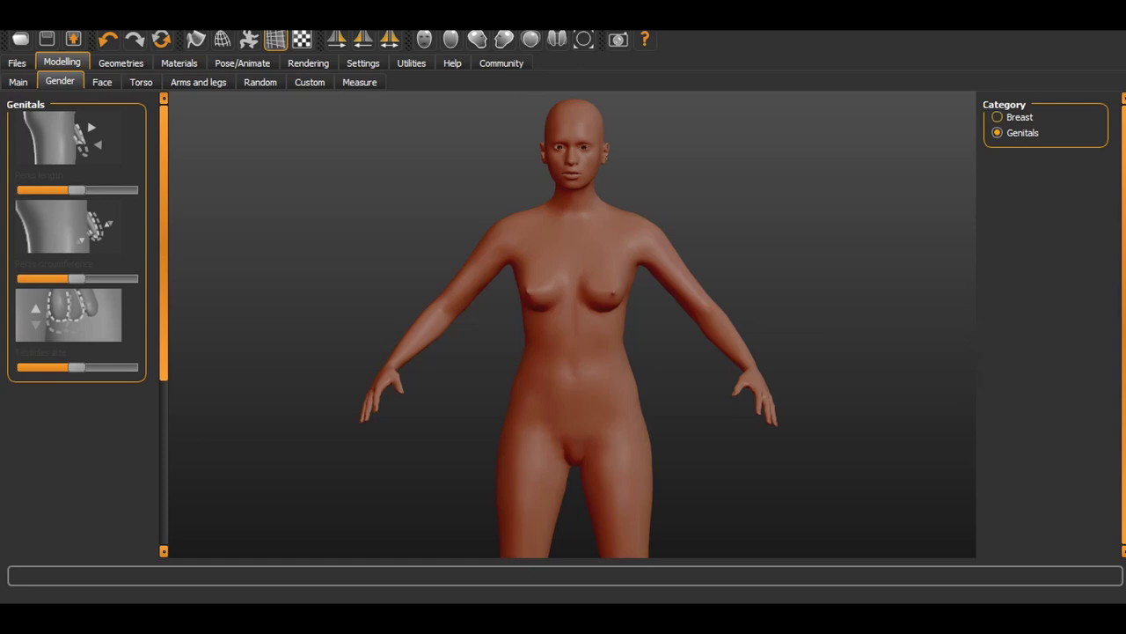
pyautogui.click(997, 117)
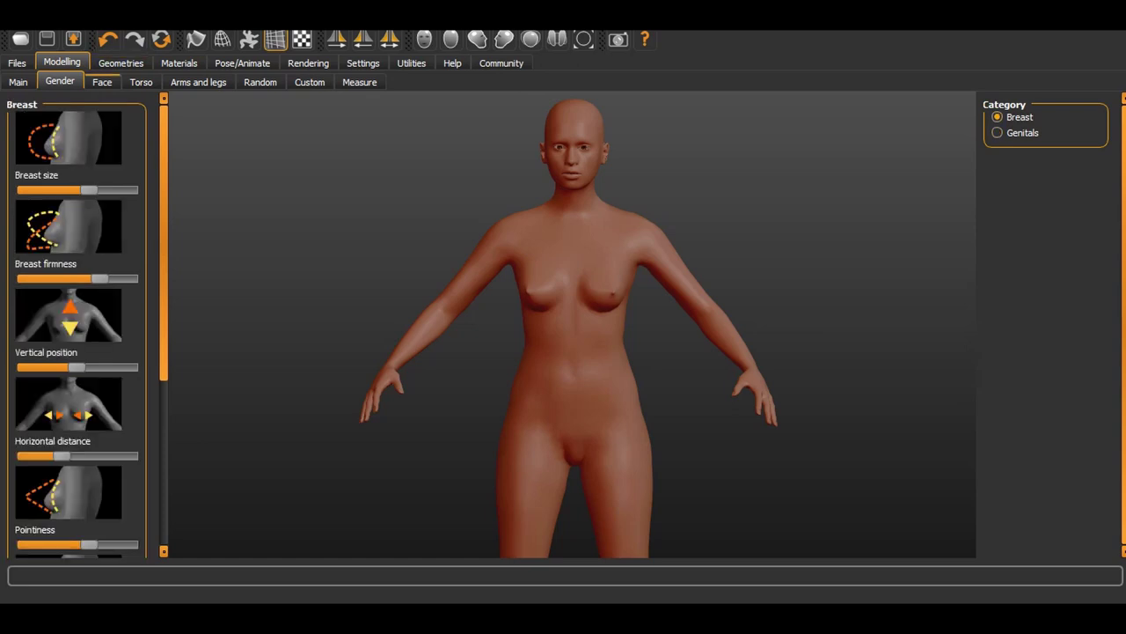
# - Narrow the model's mouth by setting its horizontal scale to the minimum
pyautogui.click(102, 82)
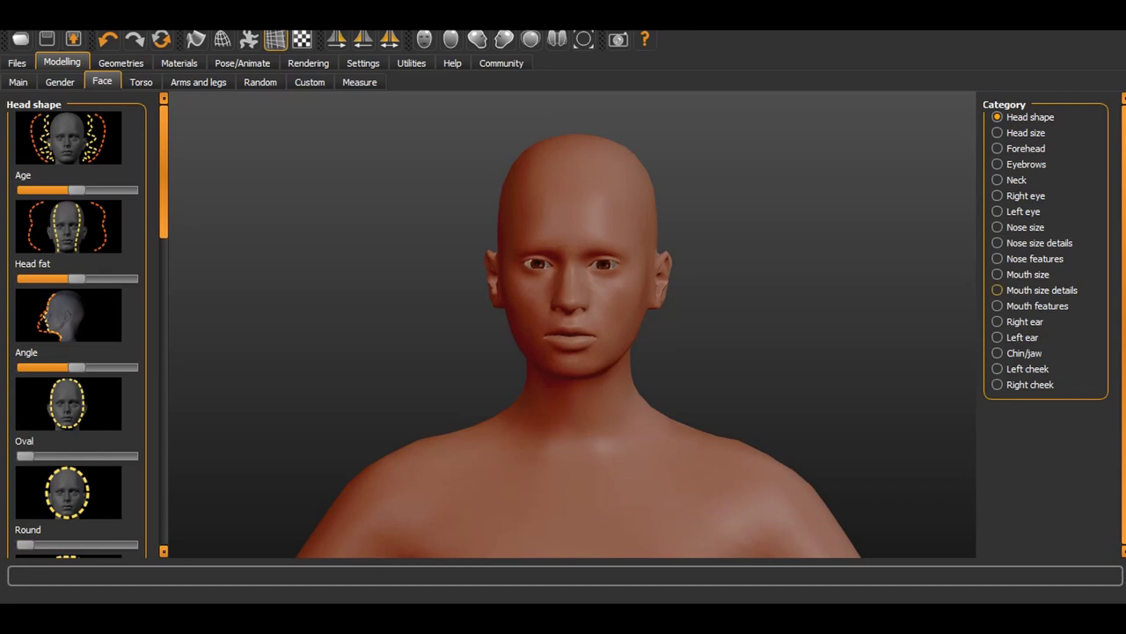
pyautogui.click(1011, 275)
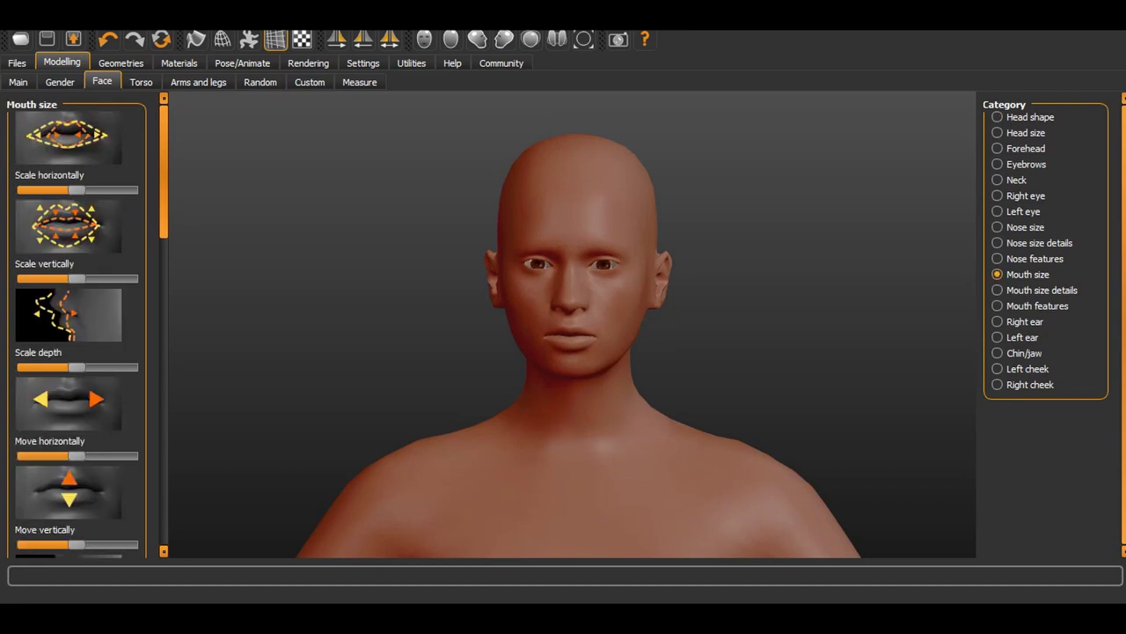
pyautogui.moveTo(77, 190); pyautogui.dragTo(20, 189)
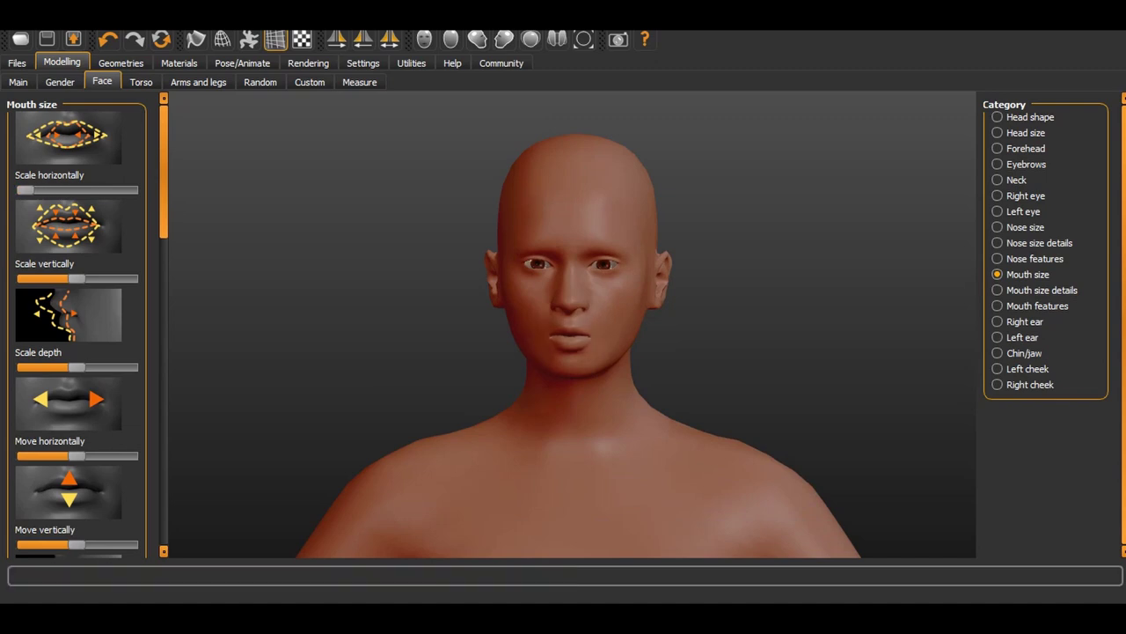
pyautogui.moveTo(616, 352)
pyautogui.mouseDown()
pyautogui.moveTo(491, 352)
pyautogui.moveTo(594, 352)
pyautogui.mouseUp()
pyautogui.press('Right')
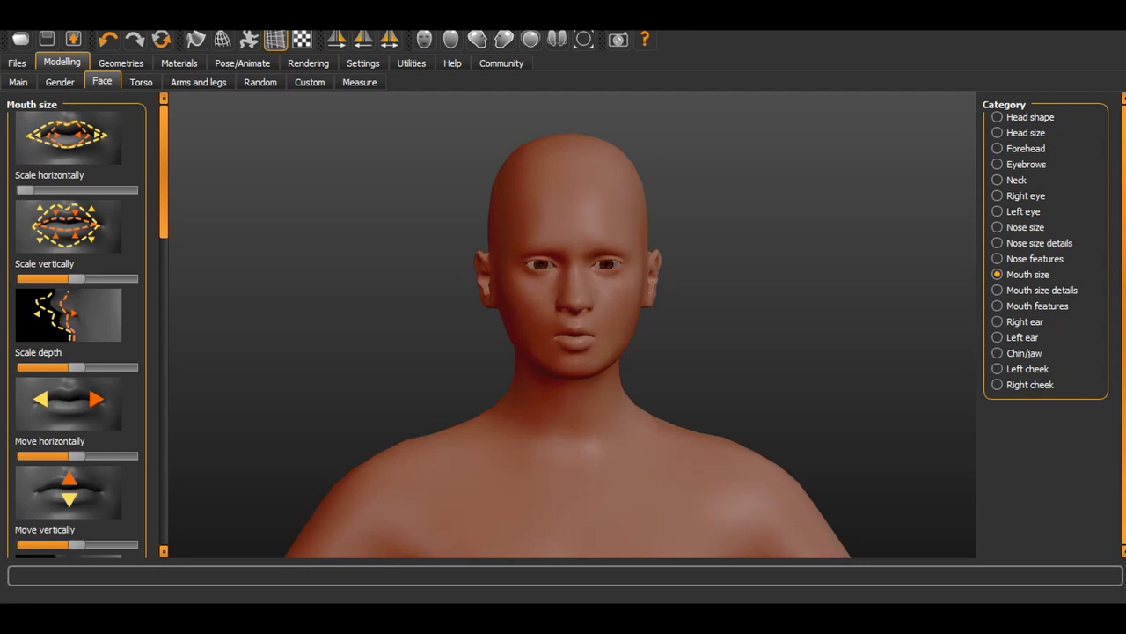
# - Lower the nose curve slightly below the neutral value, checking the face in profile from both sides
pyautogui.click(1034, 259)
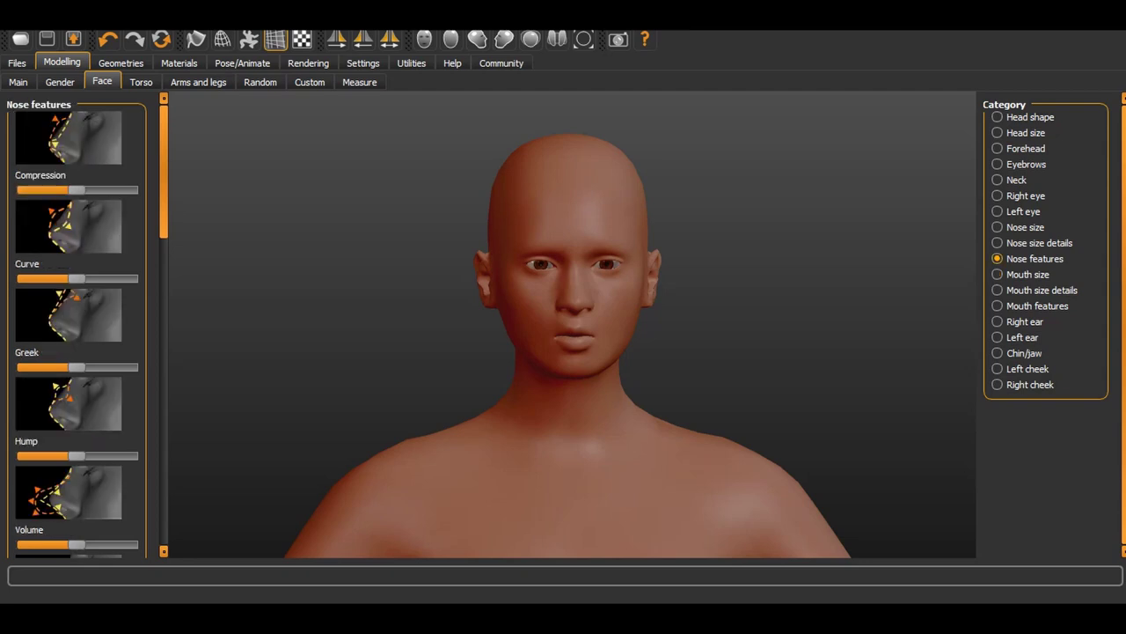
pyautogui.moveTo(748, 291); pyautogui.dragTo(612, 290)
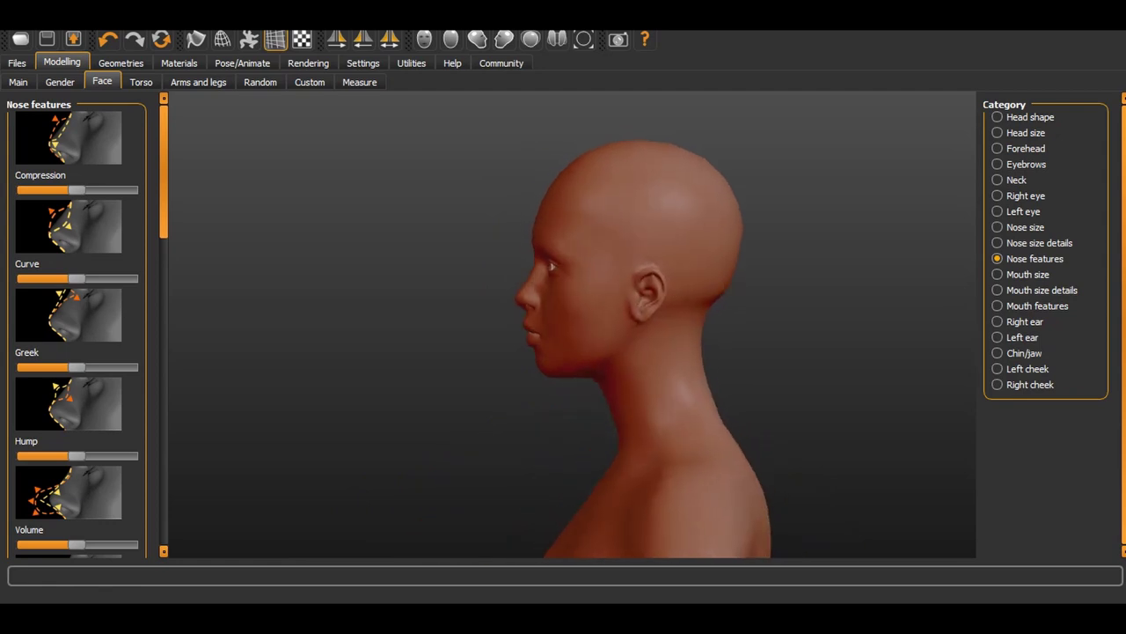
pyautogui.moveTo(77, 279); pyautogui.dragTo(53, 279)
pyautogui.moveTo(616, 290); pyautogui.dragTo(849, 292)
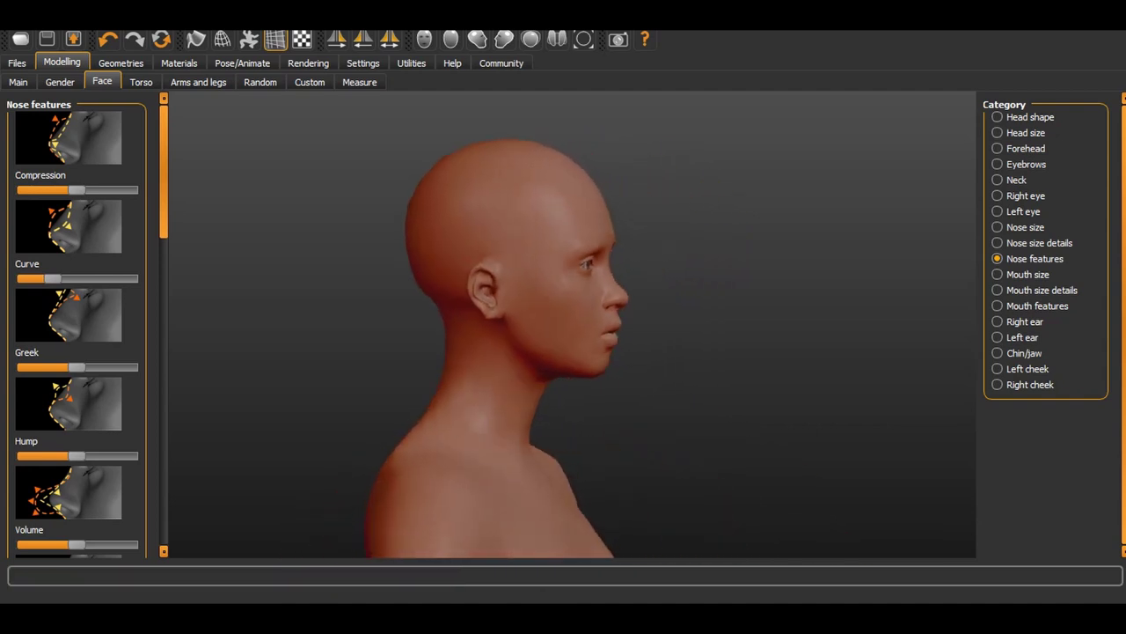
pyautogui.moveTo(53, 279); pyautogui.dragTo(66, 279)
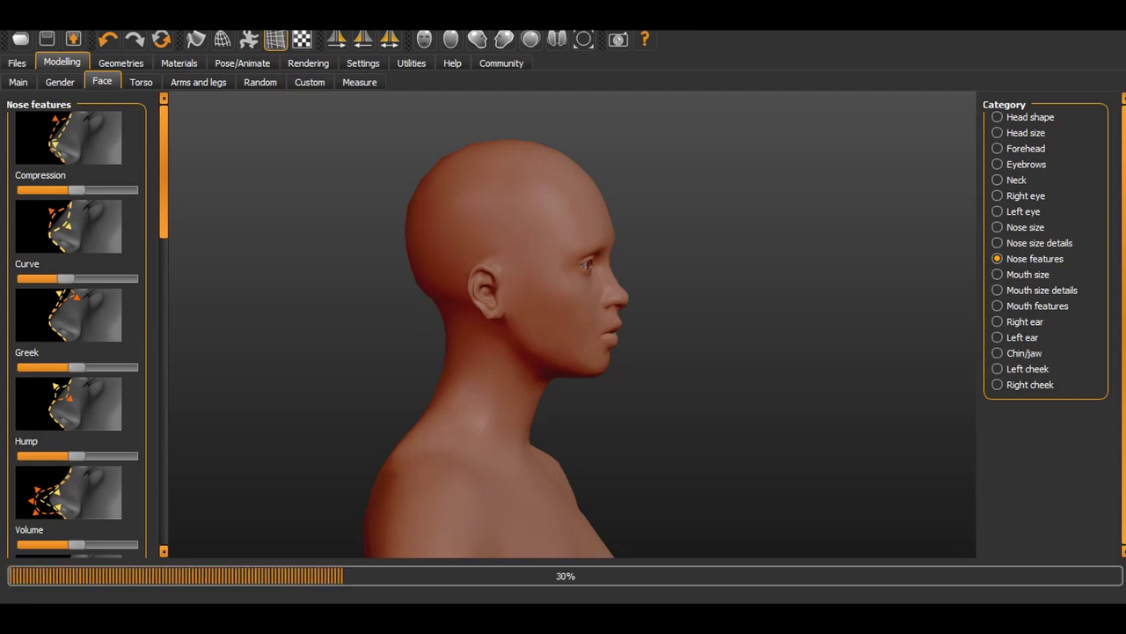
pyautogui.moveTo(704, 299); pyautogui.dragTo(587, 299)
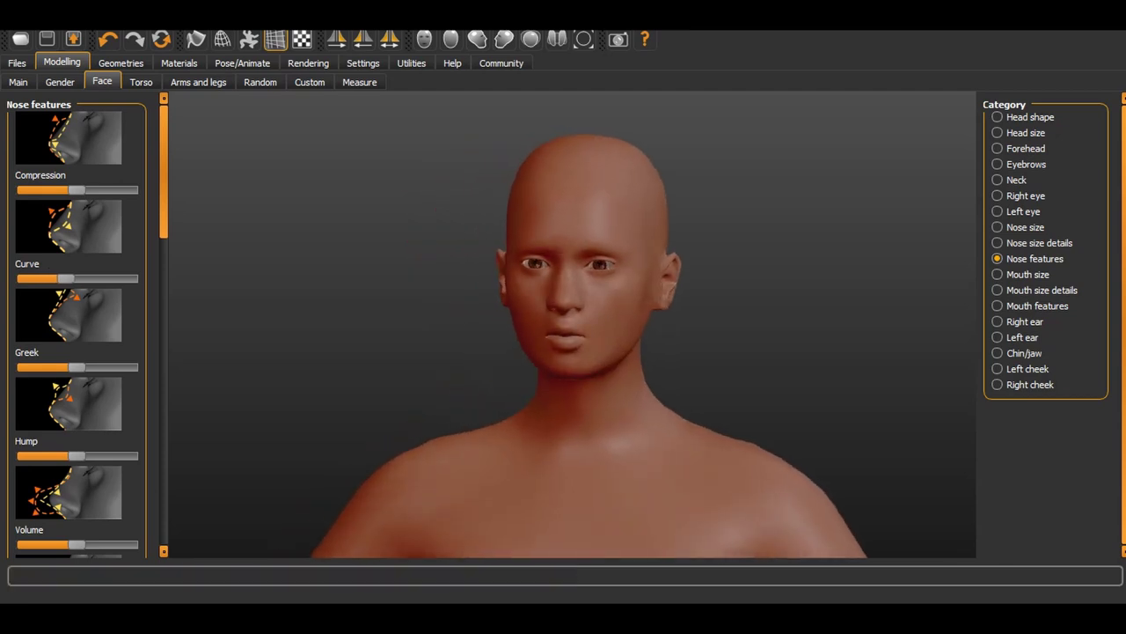
pyautogui.scroll(-6, 76, 326)
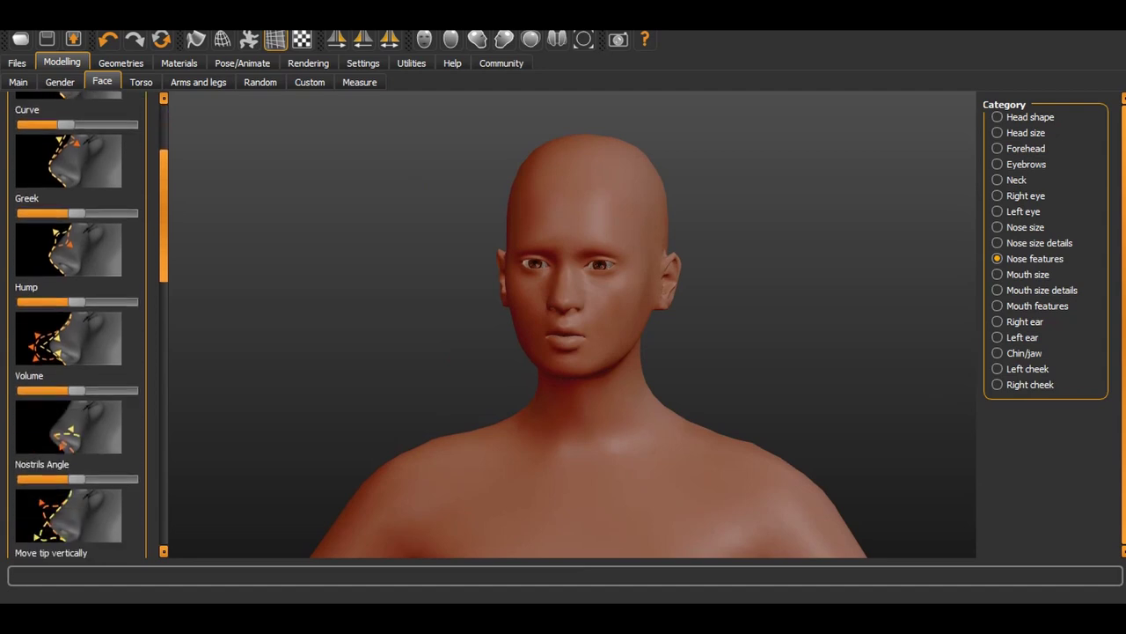
pyautogui.scroll(-3, 77, 325)
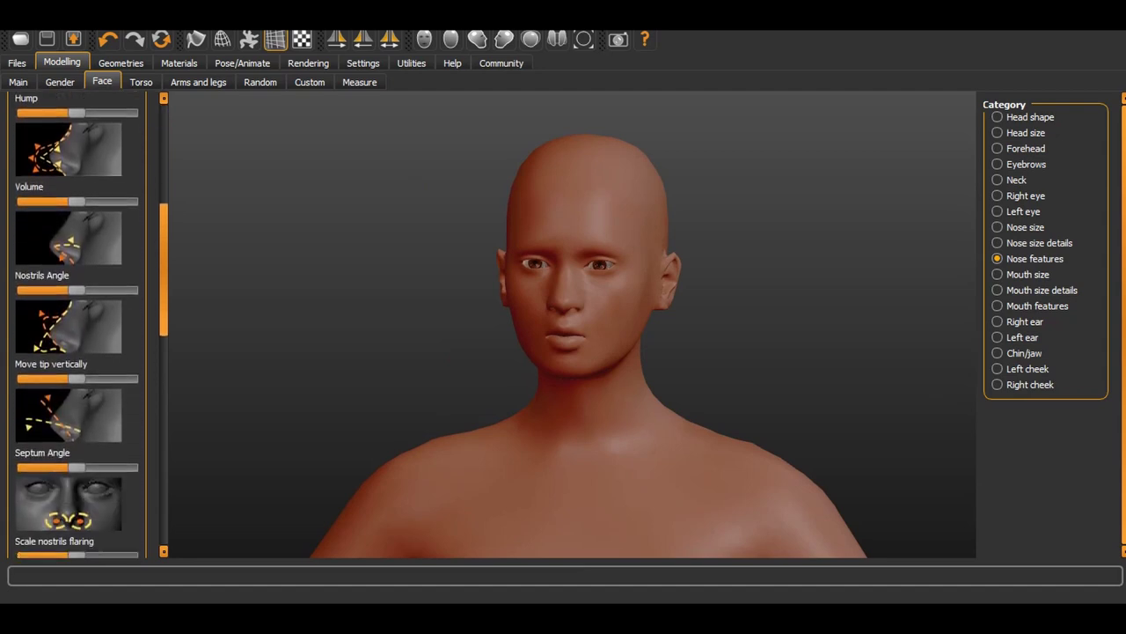
pyautogui.scroll(8, 77, 325)
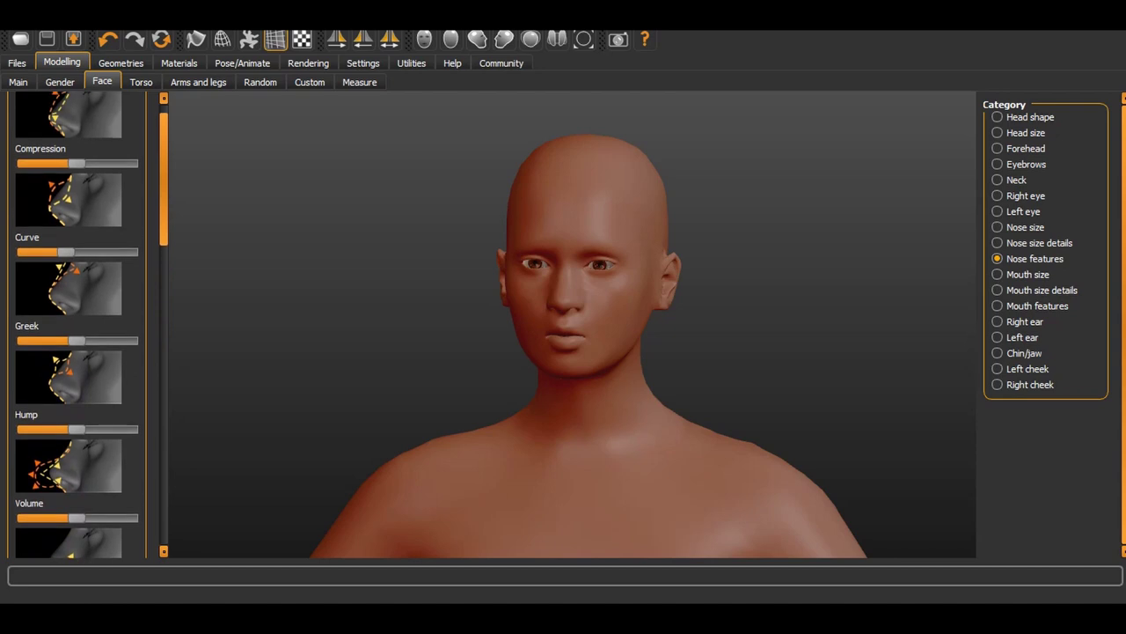
# - Look through the torso, arms and legs, and random modelling options while viewing the full body from the side
pyautogui.click(140, 82)
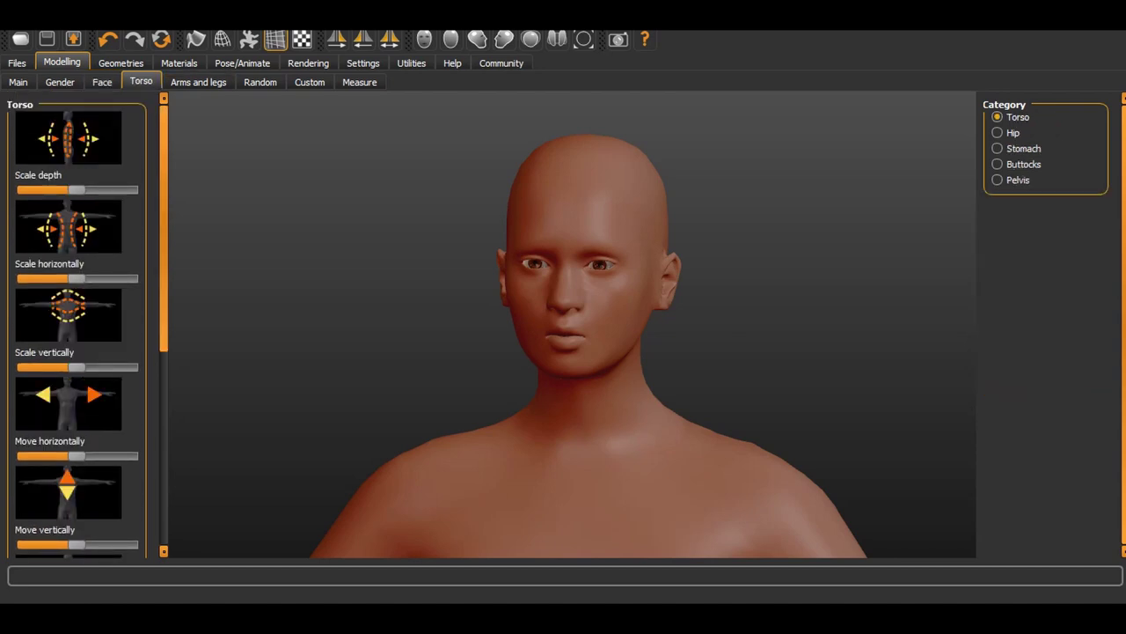
pyautogui.scroll(-5, 572, 323)
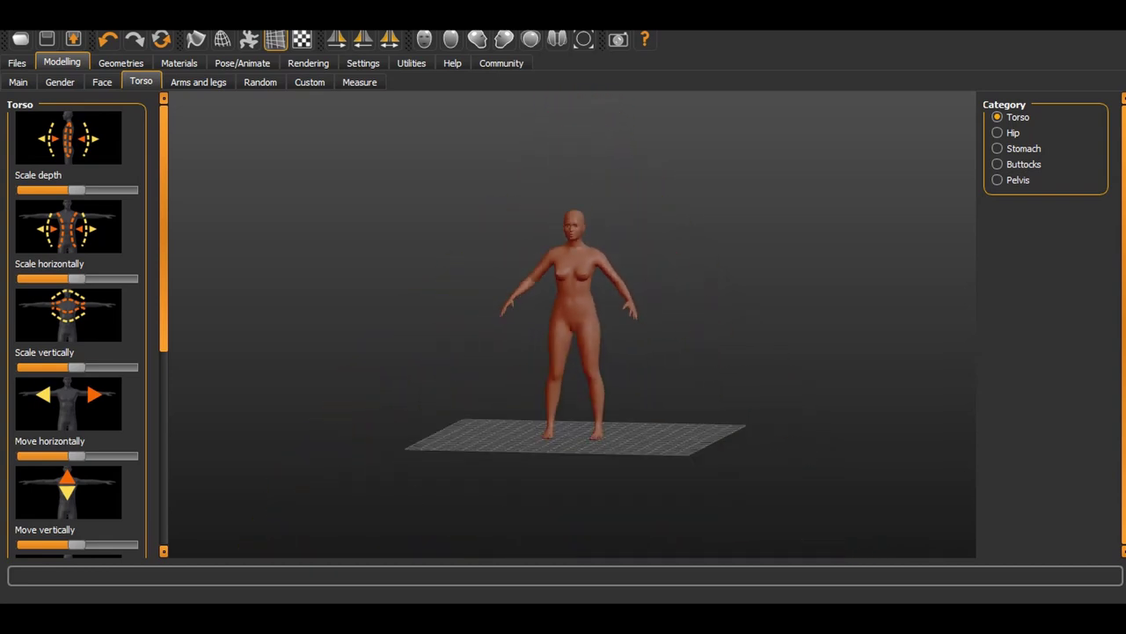
pyautogui.scroll(8, 571, 323)
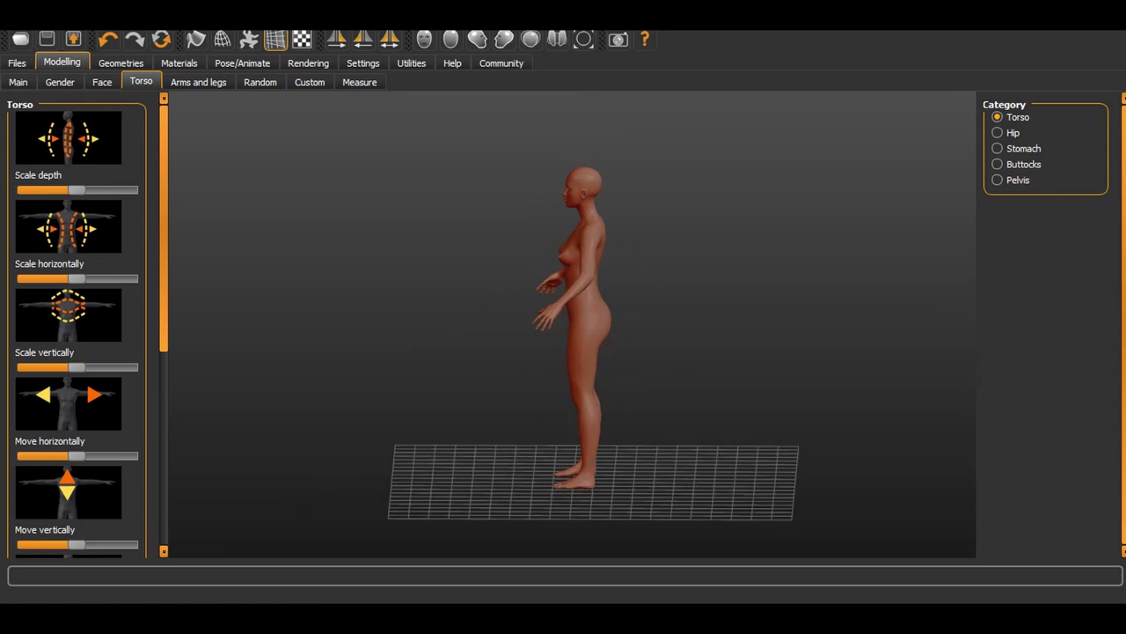
pyautogui.moveTo(77, 190); pyautogui.dragTo(51, 190)
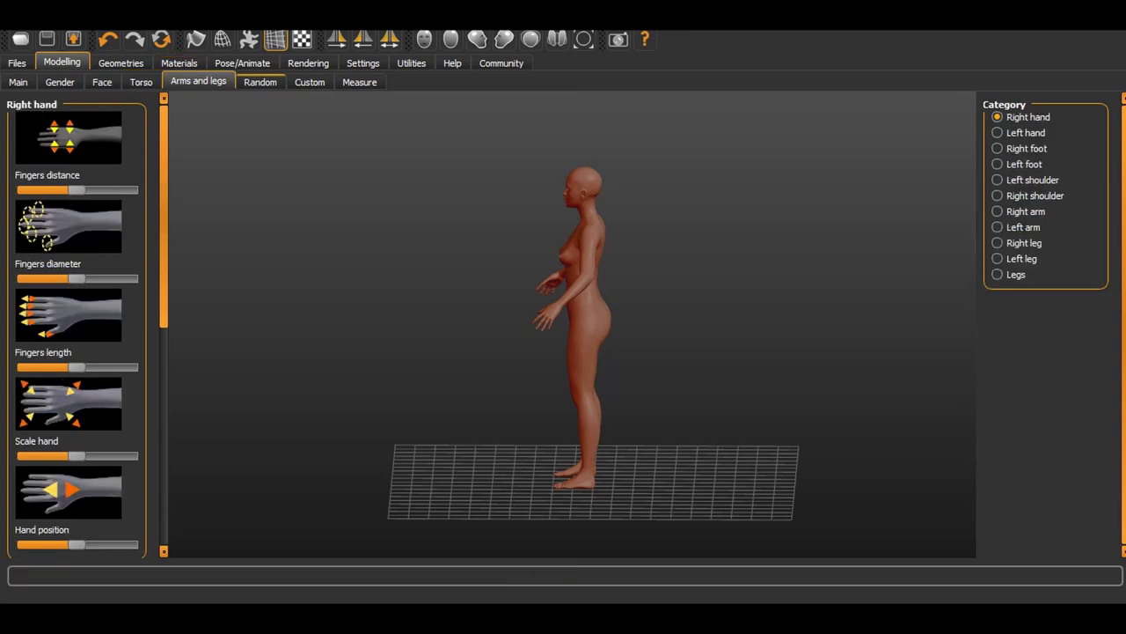
pyautogui.click(260, 82)
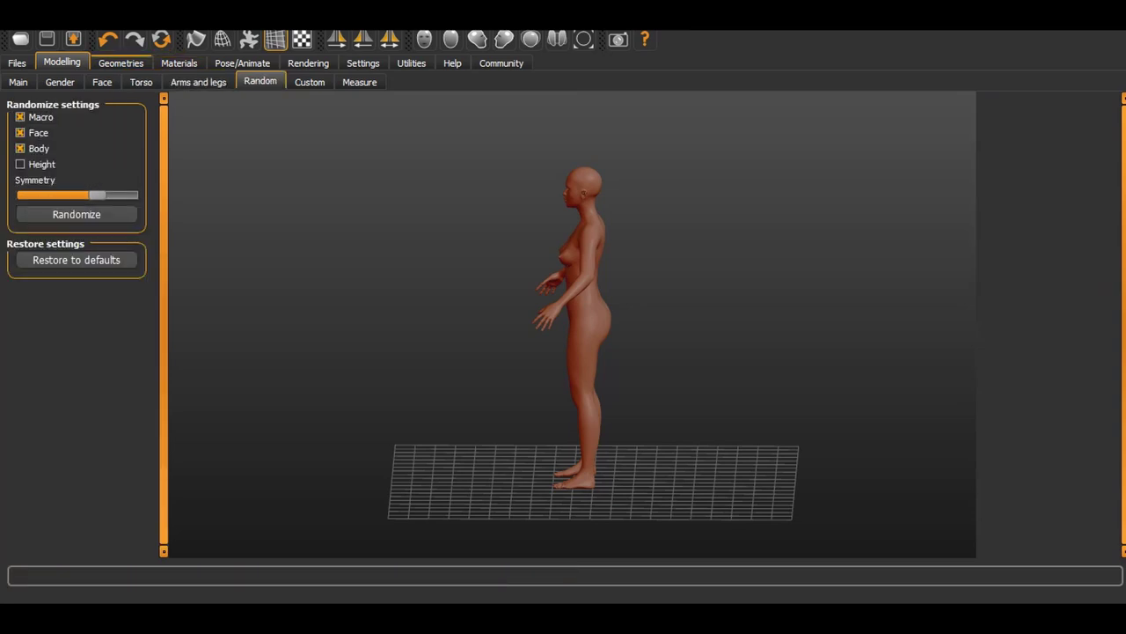
# - Try the female elegant suit on the model, and replace it with Female sportsuit01
pyautogui.click(121, 63)
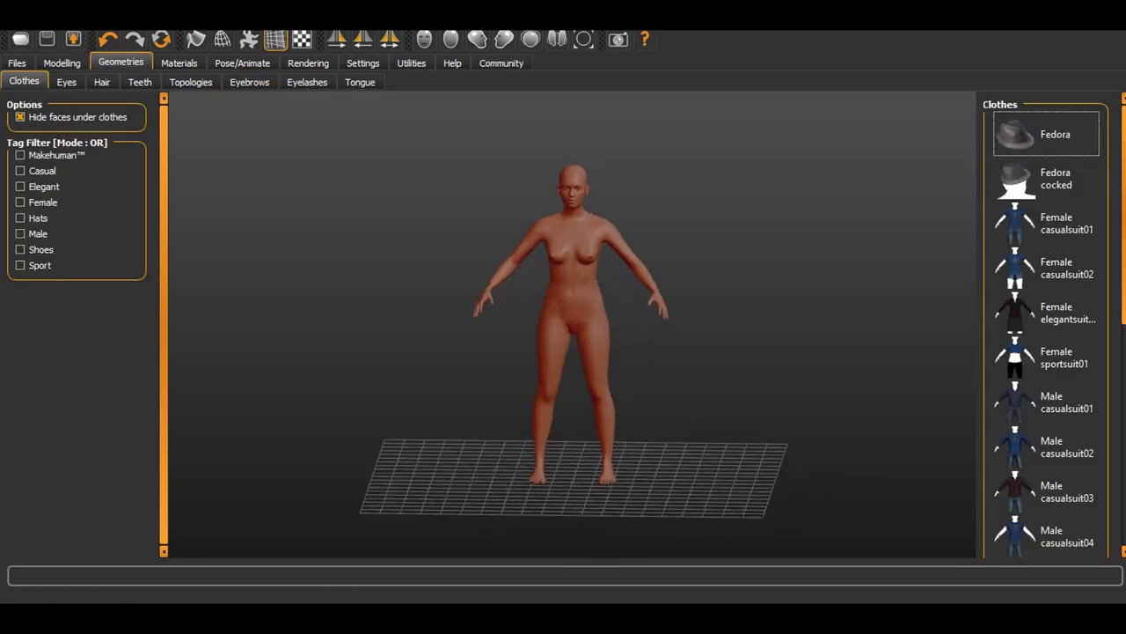
pyautogui.click(1046, 313)
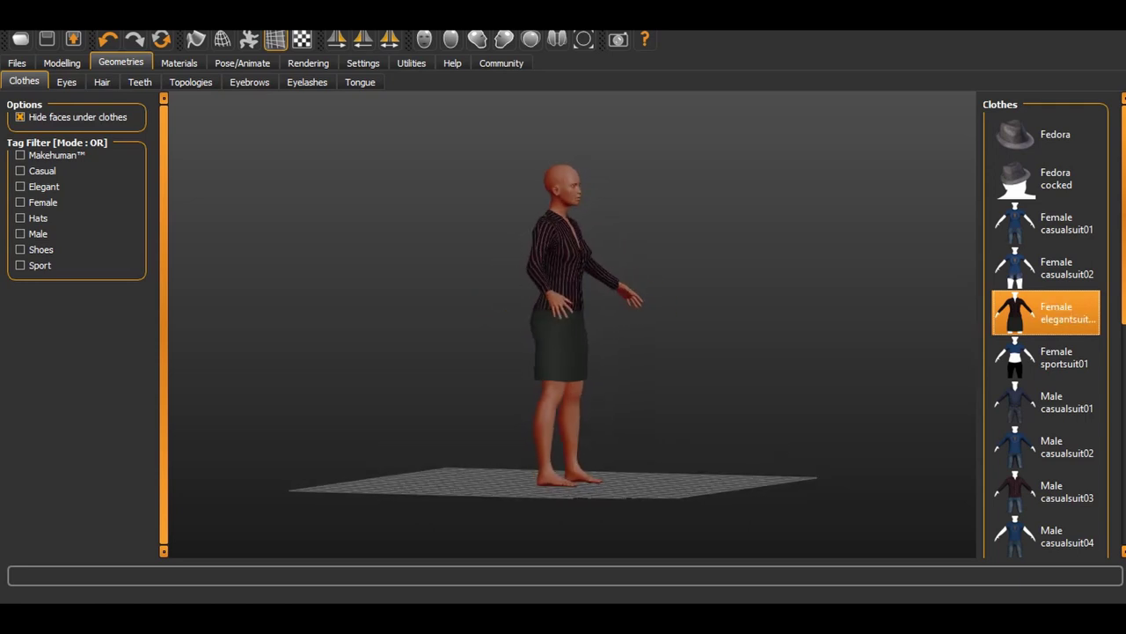
pyautogui.moveTo(633, 308); pyautogui.dragTo(515, 323)
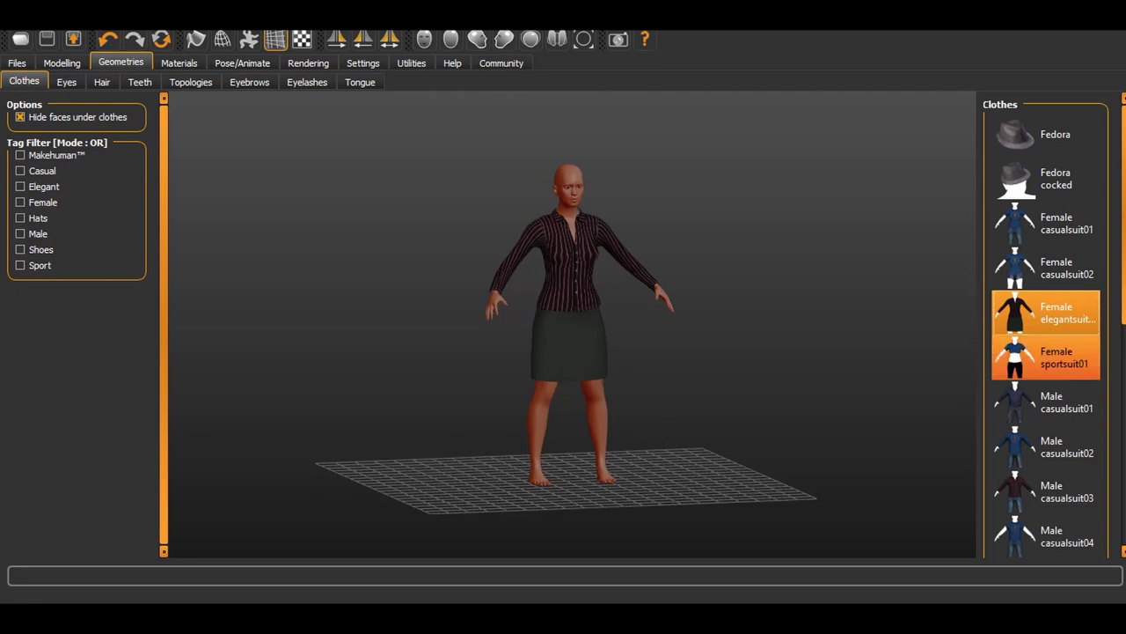
pyautogui.click(1046, 358)
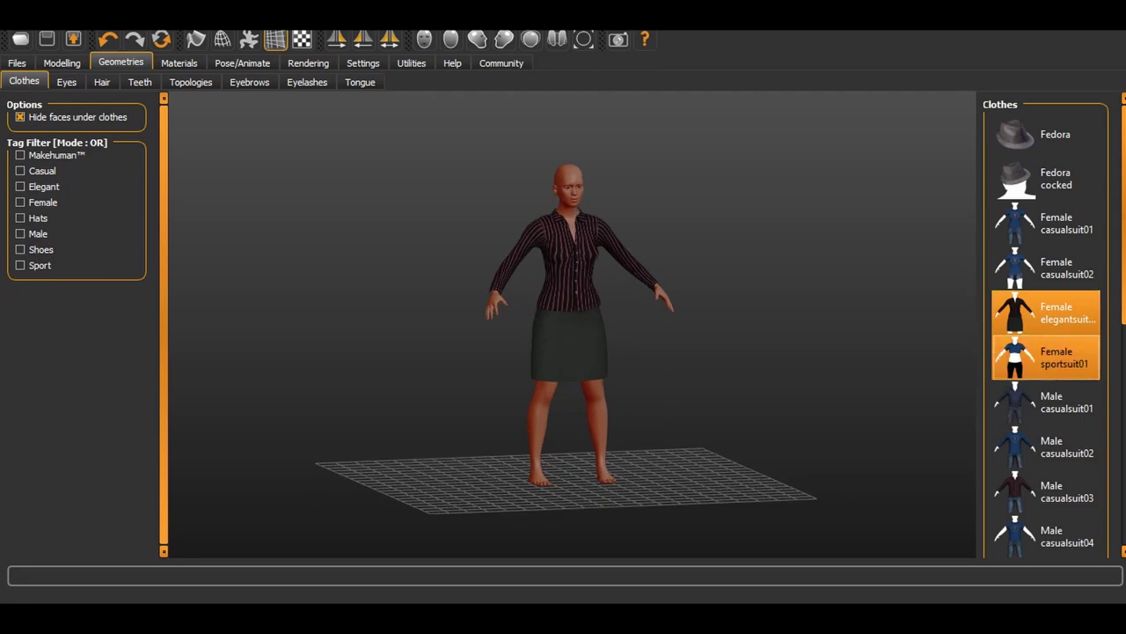
pyautogui.click(1047, 314)
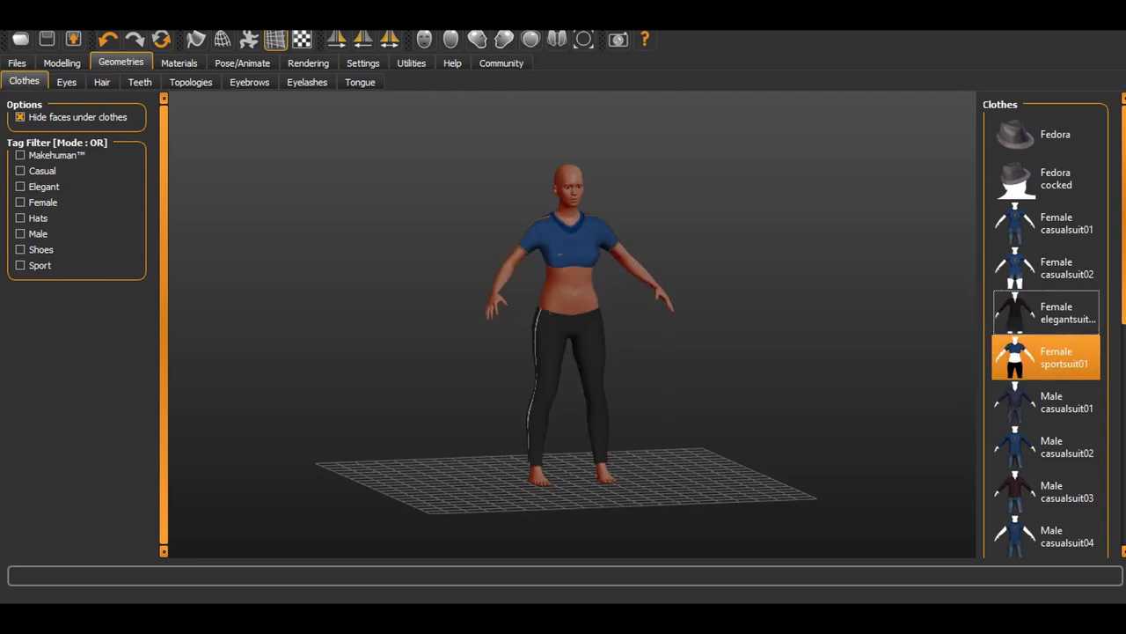
pyautogui.moveTo(616, 334); pyautogui.dragTo(595, 347)
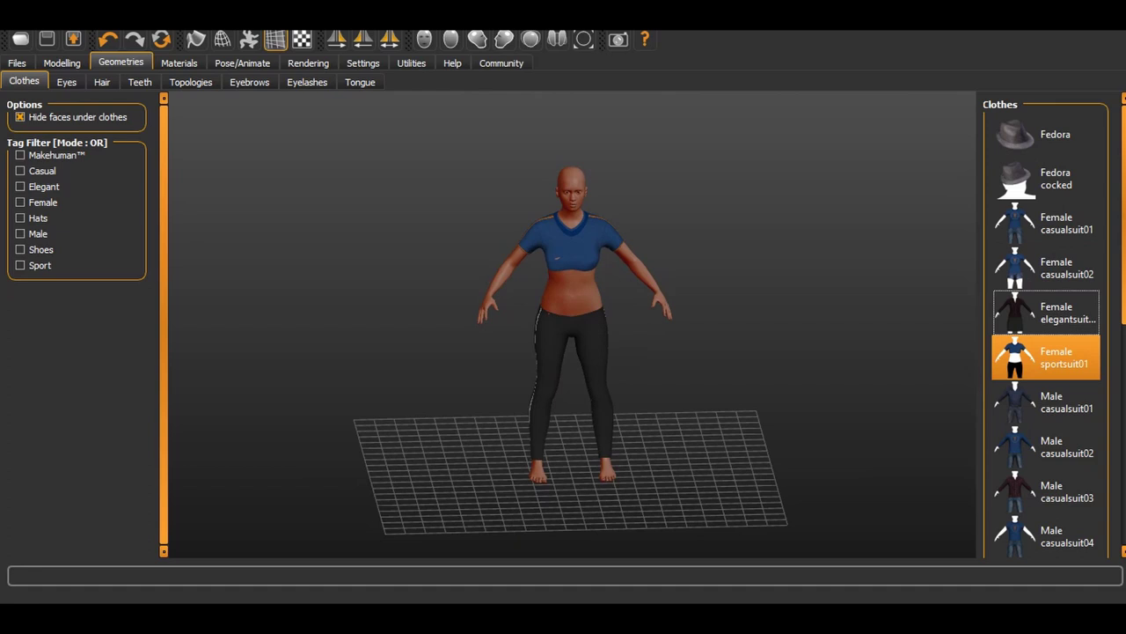
# - Put Shoes01 on the model, and add the white Shoes05
pyautogui.scroll(-3, 1045, 326)
pyautogui.moveTo(1124, 262); pyautogui.dragTo(1124, 388)
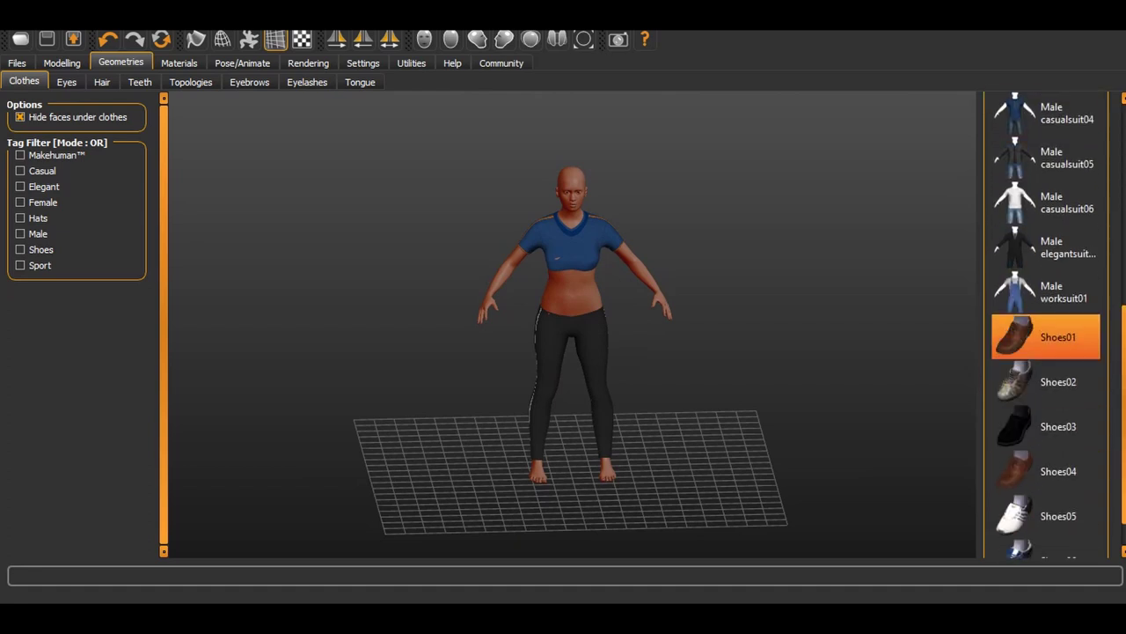
pyautogui.click(1045, 338)
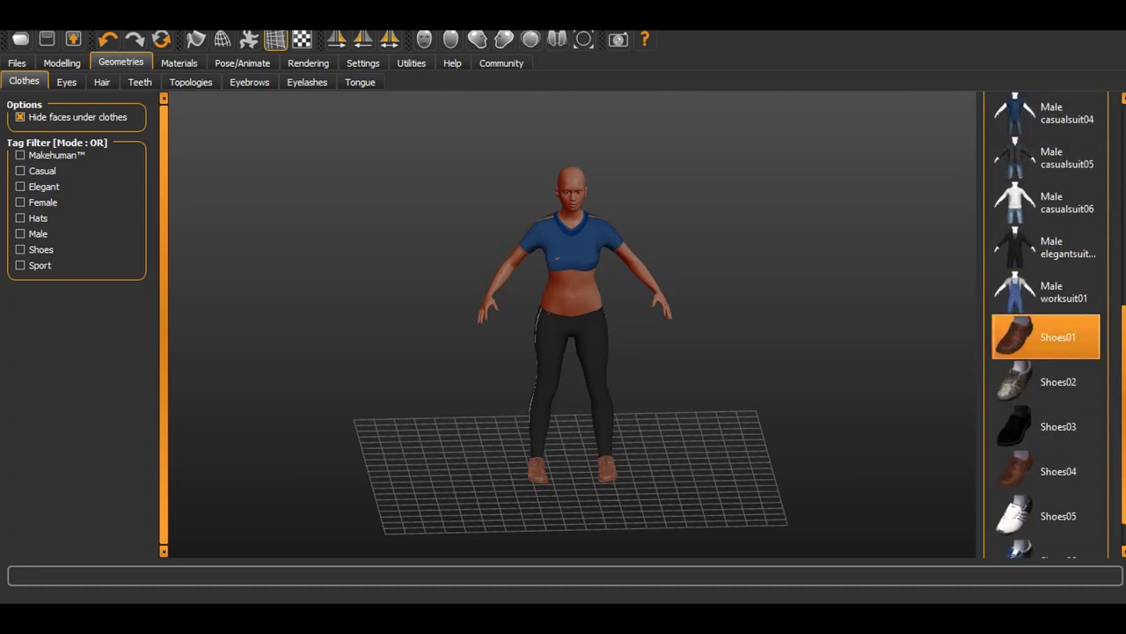
pyautogui.moveTo(651, 345); pyautogui.dragTo(637, 332)
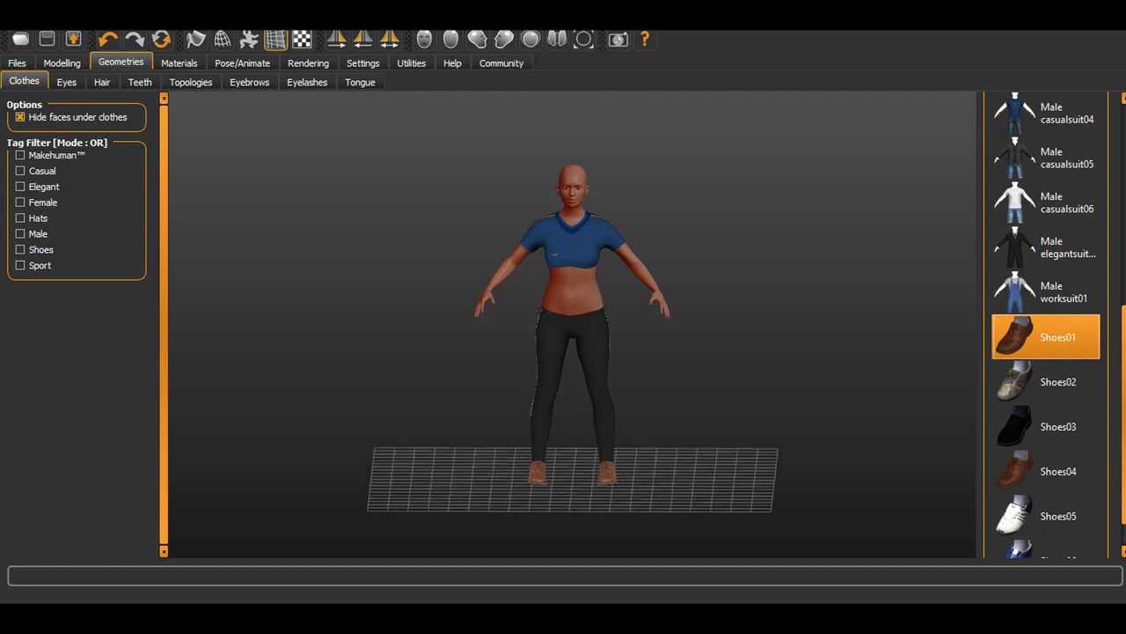
pyautogui.click(1045, 516)
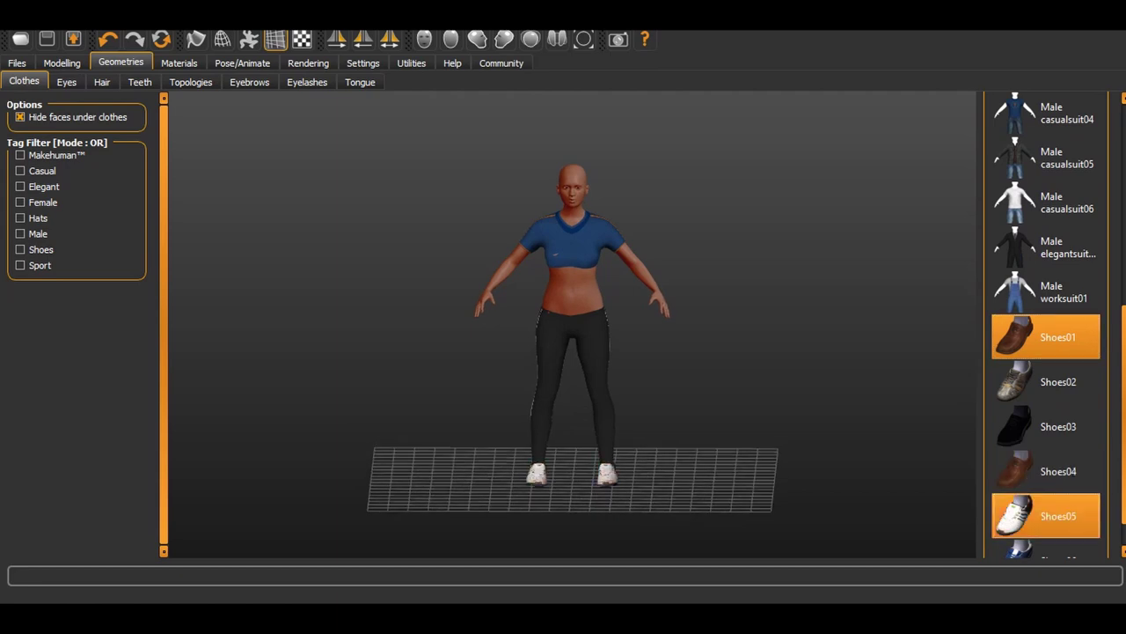
# - Try the low-poly eyes on the model, and restore the high-poly eyes
pyautogui.click(67, 82)
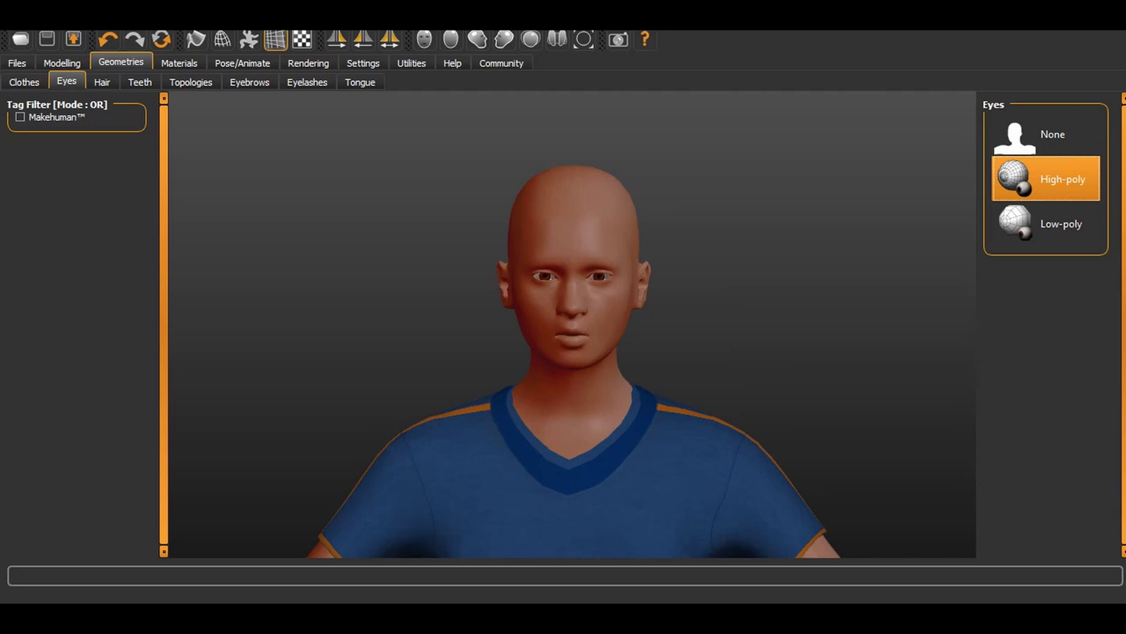
pyautogui.click(1047, 223)
pyautogui.click(1047, 180)
# - Give the model the Ponytail01 hairstyle and view the head at an angle
pyautogui.click(102, 82)
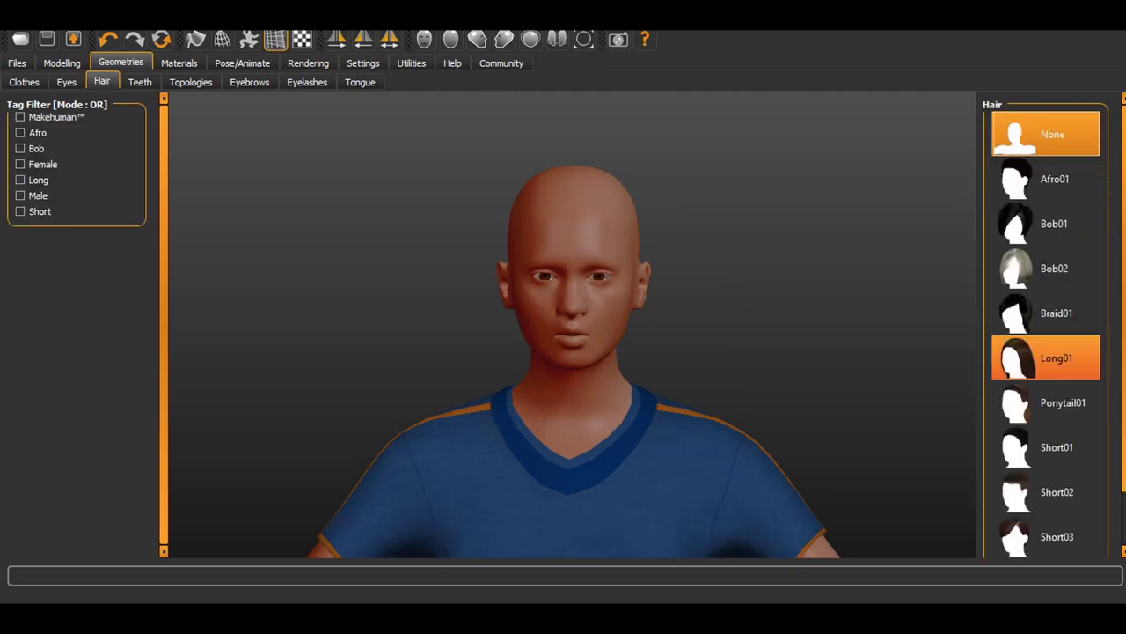
pyautogui.click(1048, 403)
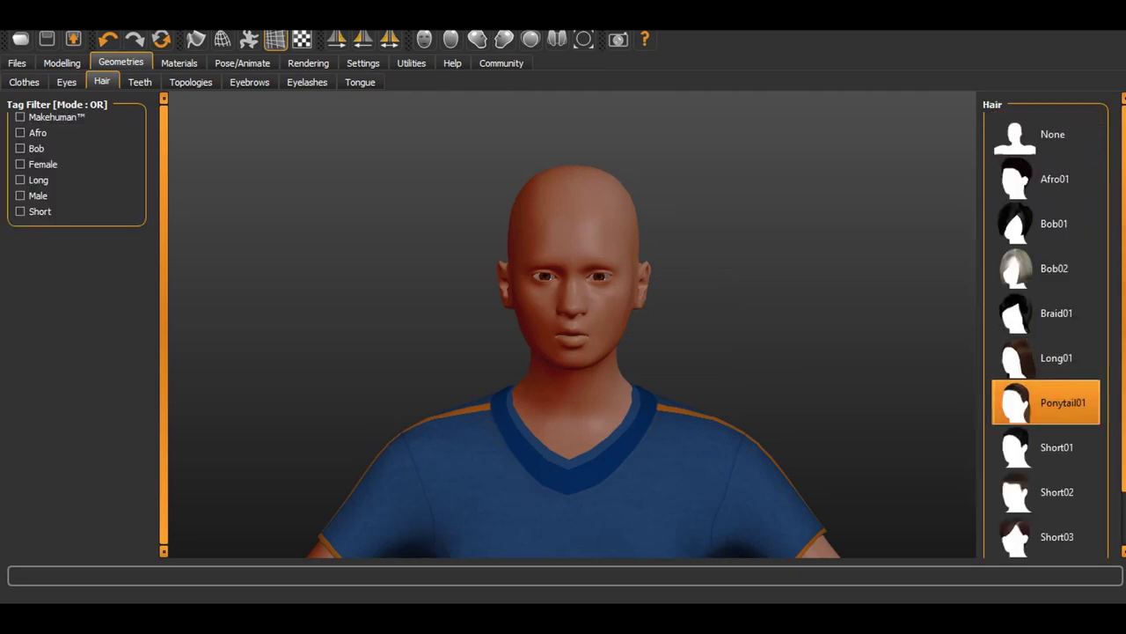
pyautogui.moveTo(748, 352); pyautogui.dragTo(607, 352)
pyautogui.hotkey('ctrl', '1')
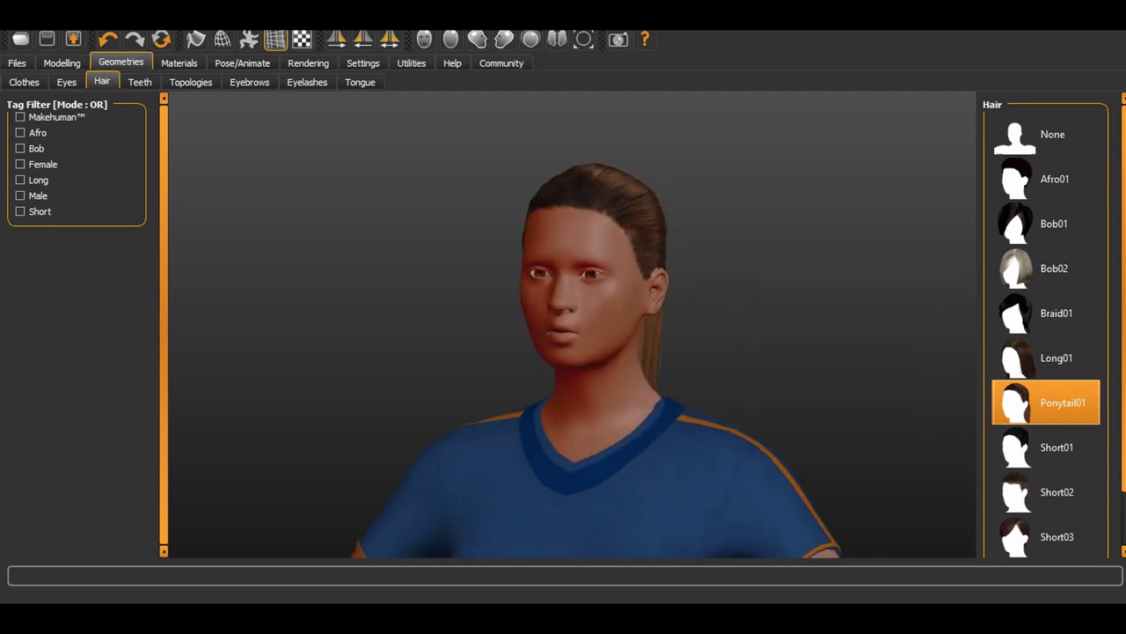
# - Try the Bob01, Bob02, Braid01 and Long01 hairstyles on the model, and return to Ponytail01
pyautogui.click(1046, 223)
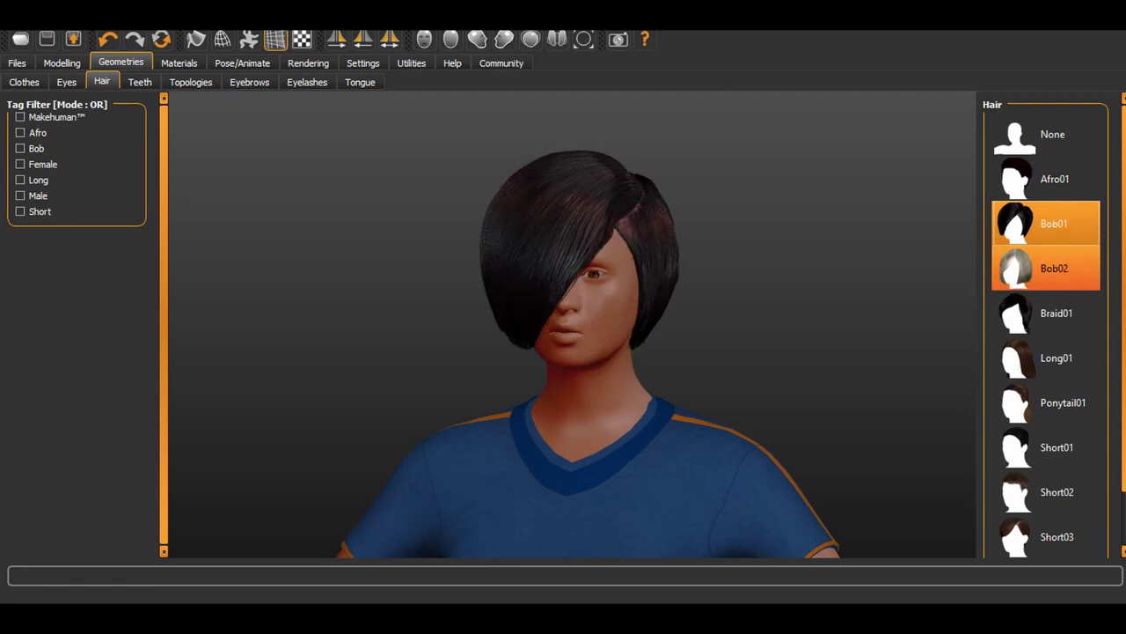
pyautogui.click(1046, 268)
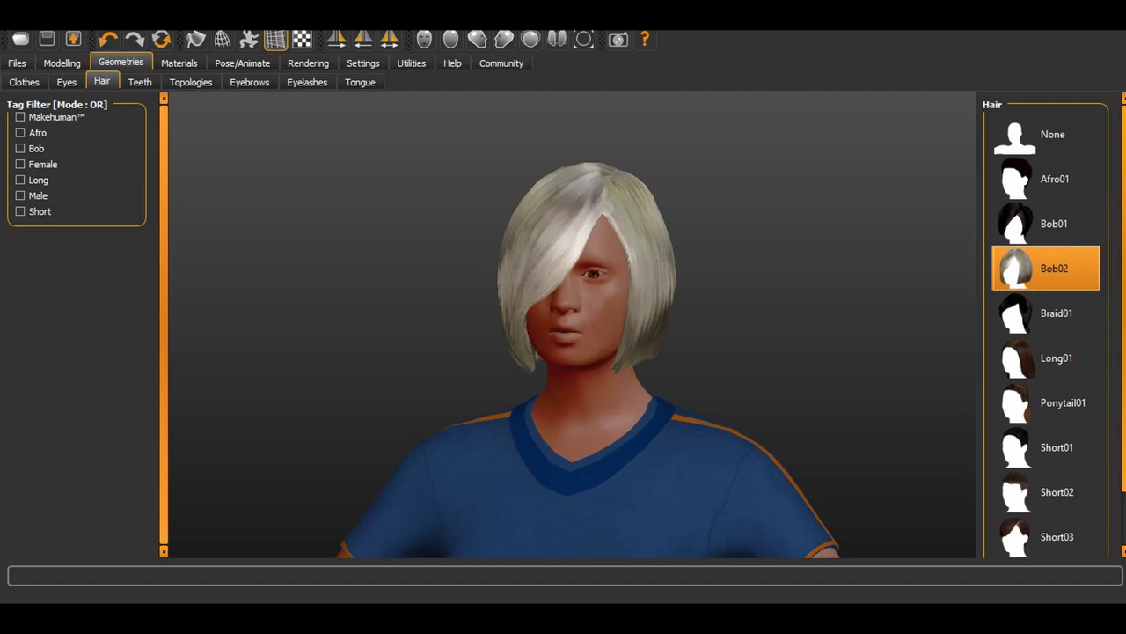
pyautogui.moveTo(669, 334); pyautogui.dragTo(722, 334)
pyautogui.click(1047, 313)
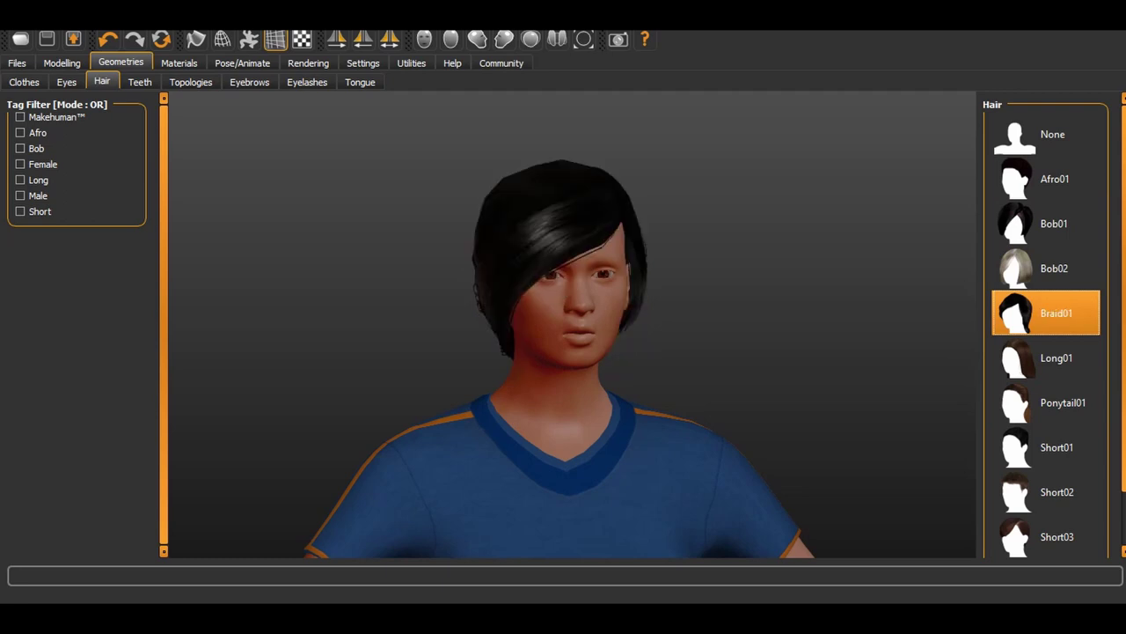
pyautogui.moveTo(722, 334); pyautogui.dragTo(298, 335)
pyautogui.click(1045, 358)
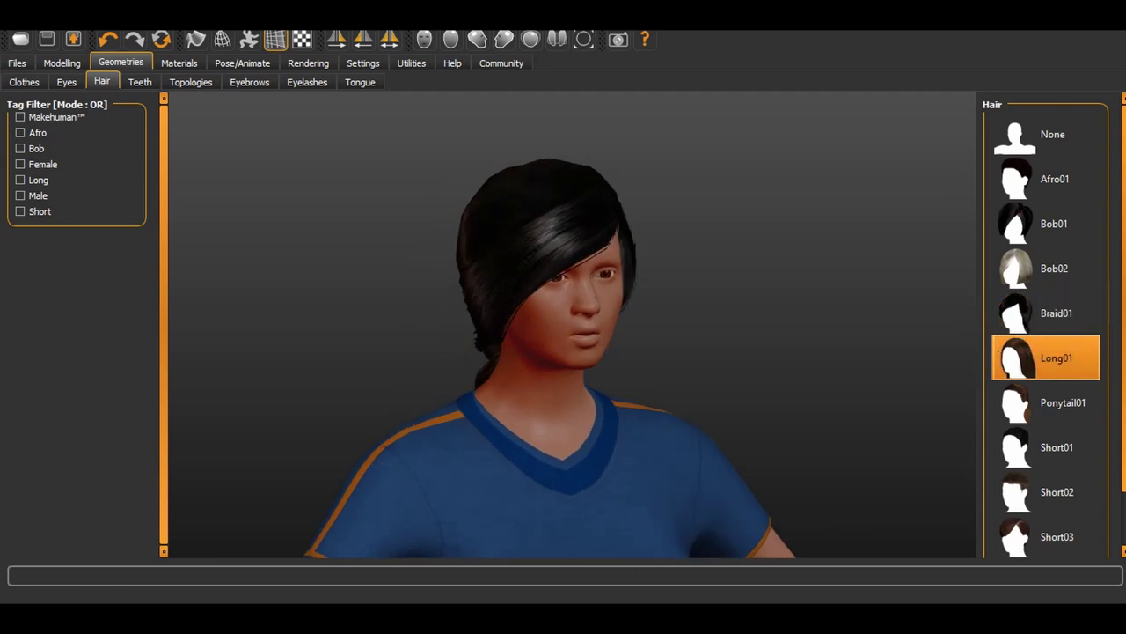
pyautogui.moveTo(704, 352); pyautogui.dragTo(616, 352)
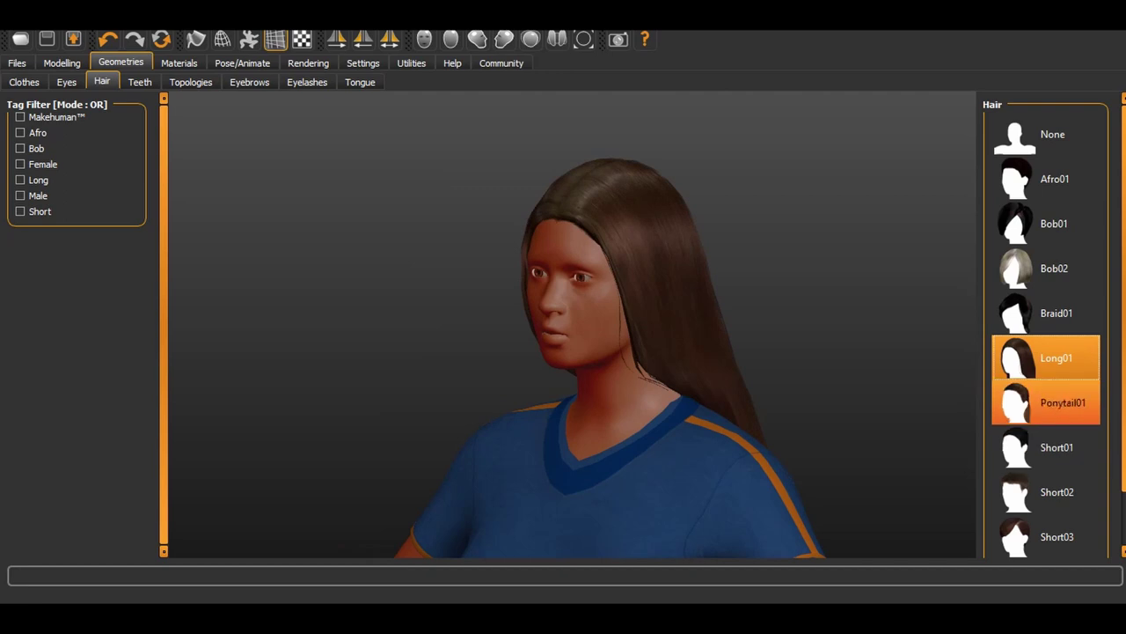
pyautogui.click(1045, 402)
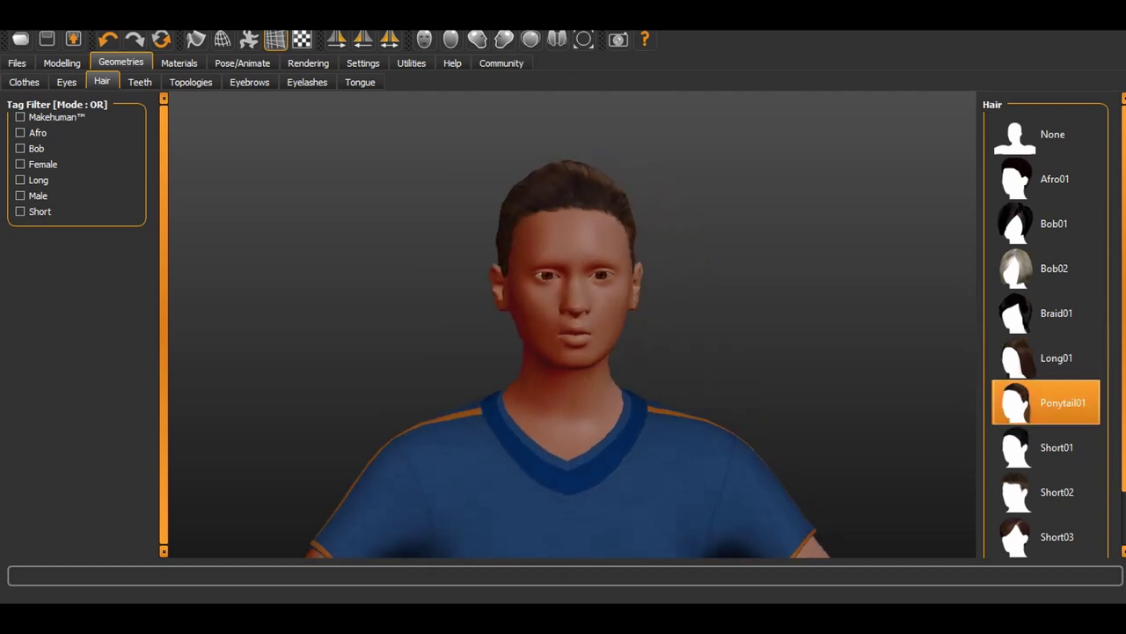
# - Add the Teeth shape01 set to the model
pyautogui.click(140, 82)
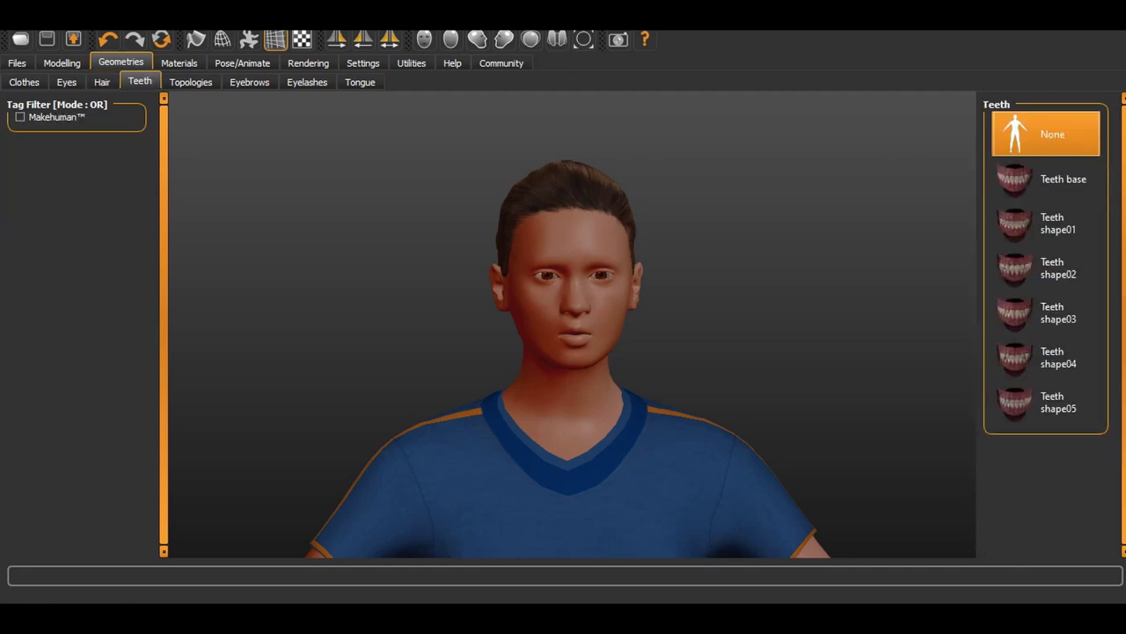
pyautogui.click(1045, 224)
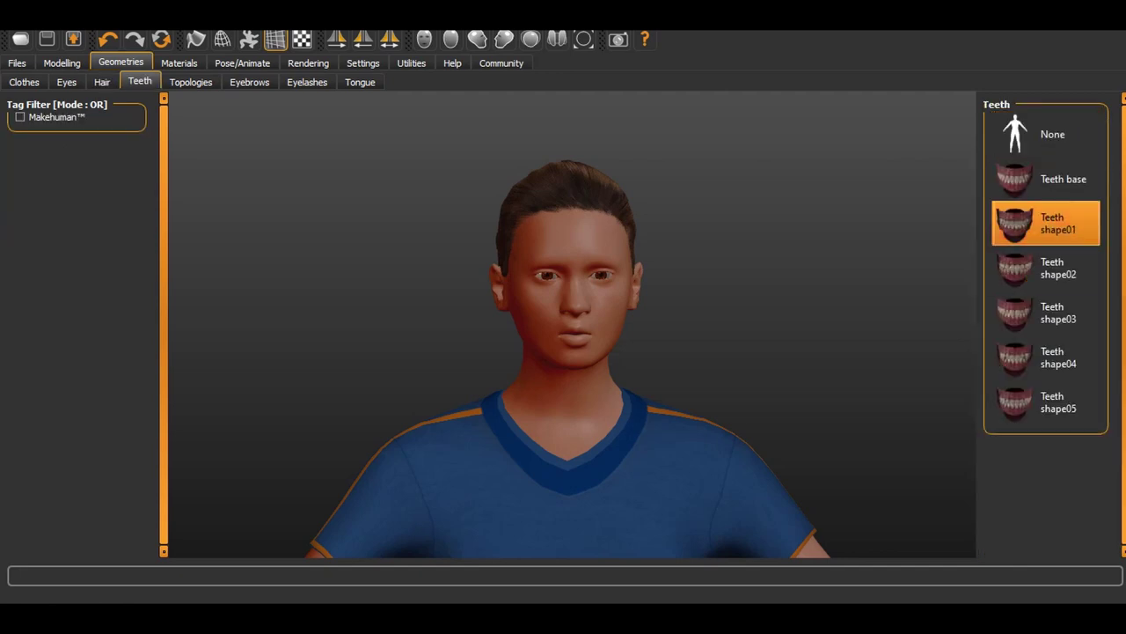
# - Try the Male1591, Female muscle 13442 and Male muscle 13290 topologies on the model, and restore the topology to None
pyautogui.click(190, 81)
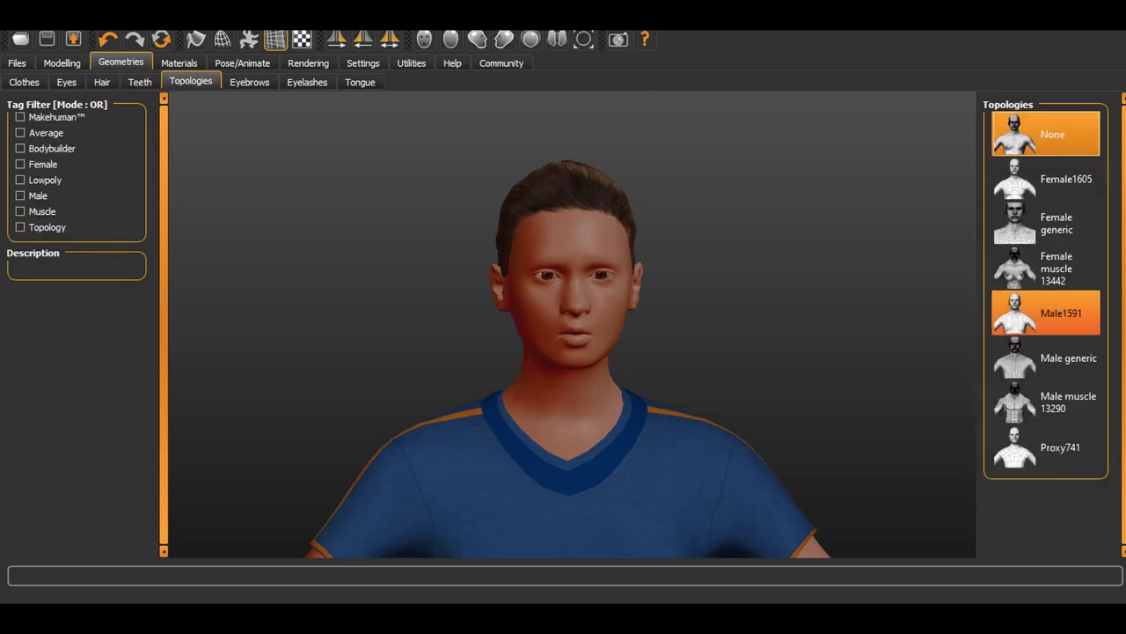
pyautogui.click(1046, 312)
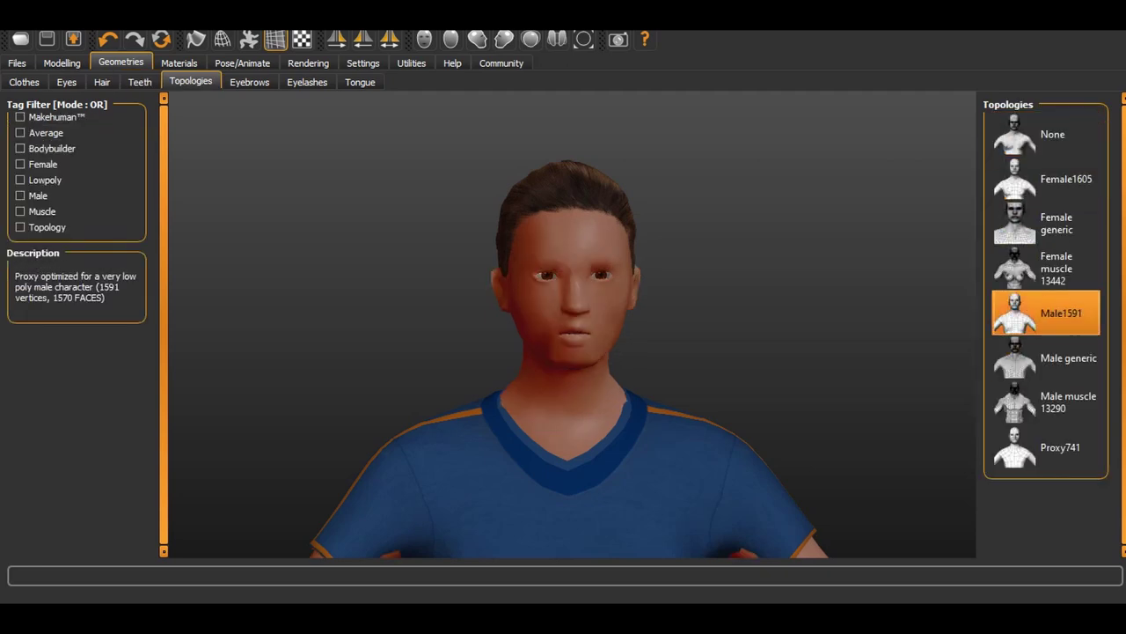
pyautogui.click(1046, 268)
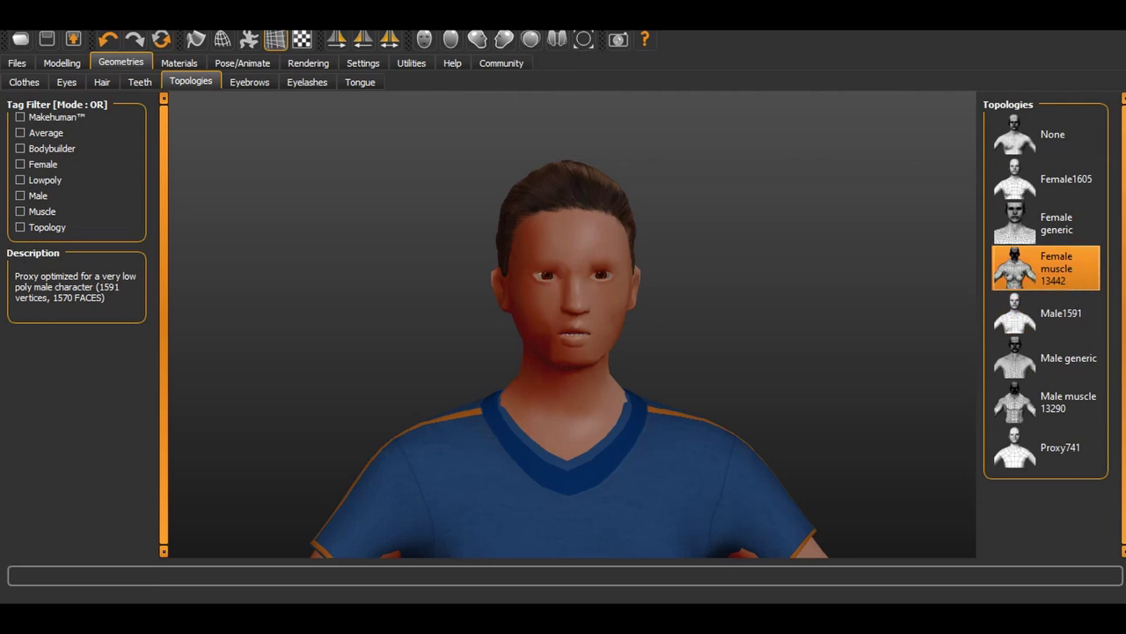
pyautogui.moveTo(572, 326)
pyautogui.mouseDown()
pyautogui.moveTo(493, 326)
pyautogui.moveTo(553, 325)
pyautogui.mouseUp()
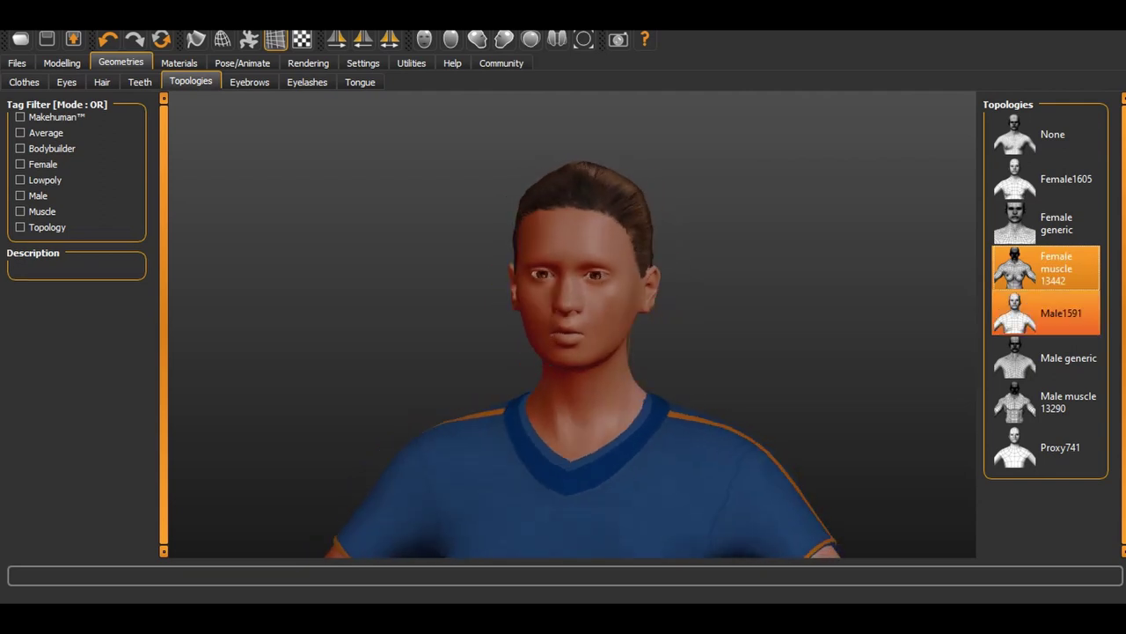
pyautogui.click(1045, 402)
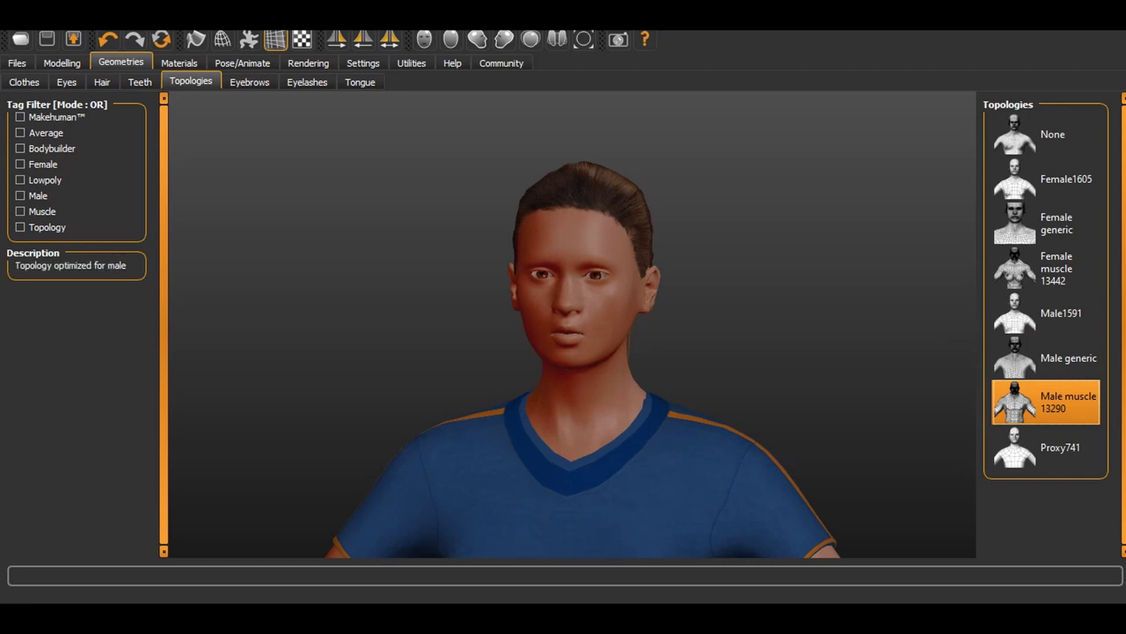
pyautogui.moveTo(528, 326); pyautogui.dragTo(580, 325)
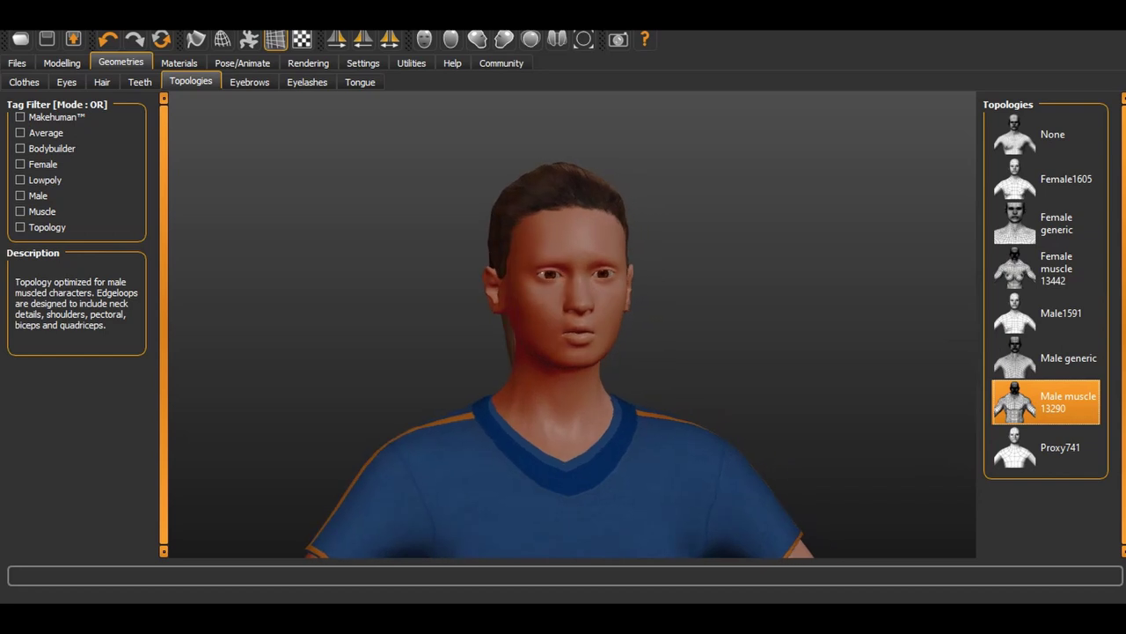
pyautogui.click(1045, 135)
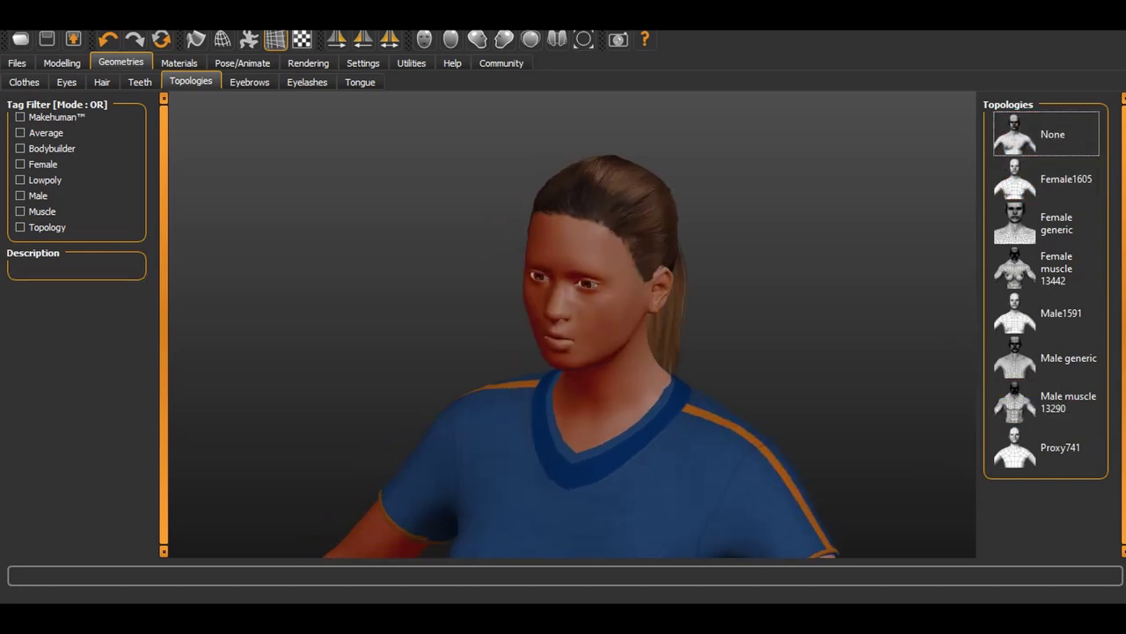
# - Give the model the Eyebrow005 eyebrows and turn her face to the front
pyautogui.click(249, 82)
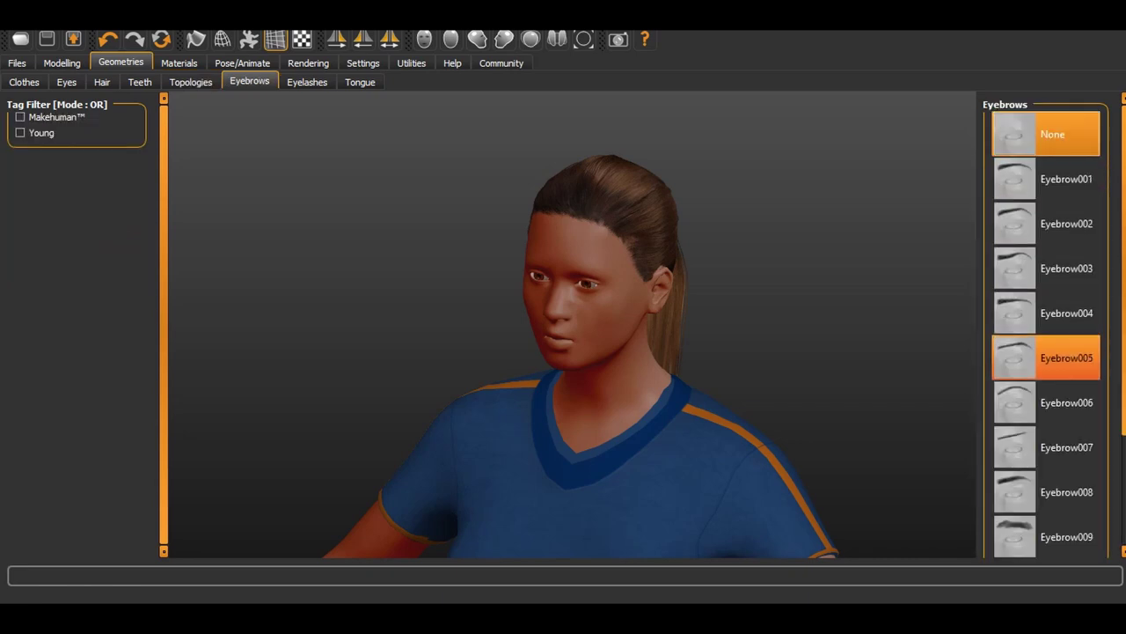
pyautogui.click(1046, 357)
pyautogui.moveTo(528, 352); pyautogui.dragTo(599, 327)
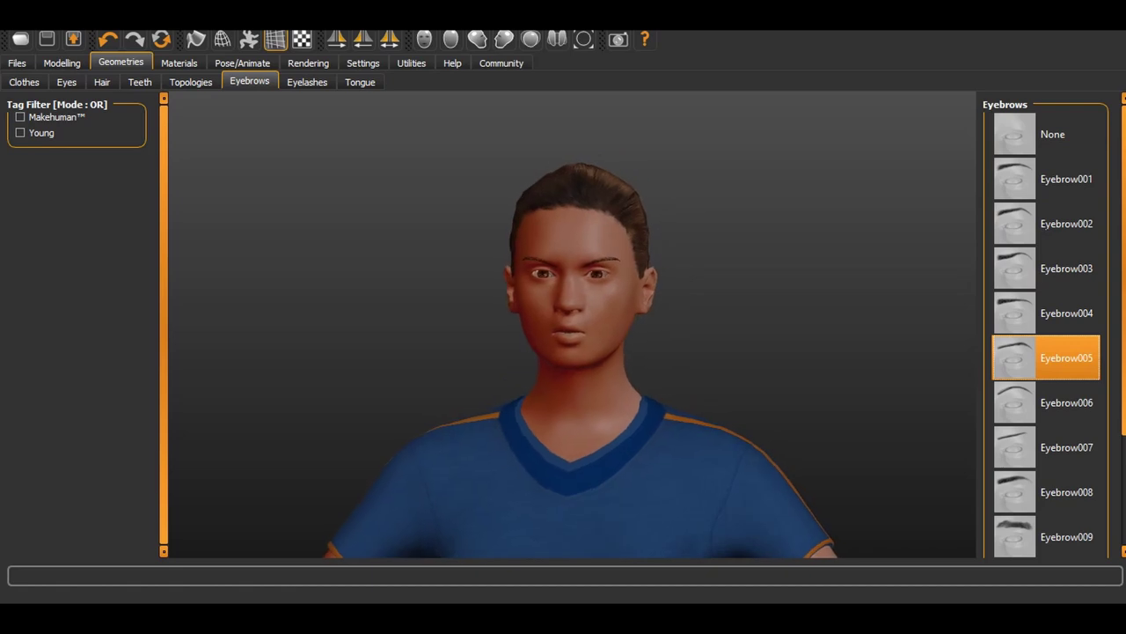
# - Try Eyelashes02 and Eyelashes04 on the model, settle on Eyelashes03, and add Tongue01
pyautogui.click(307, 81)
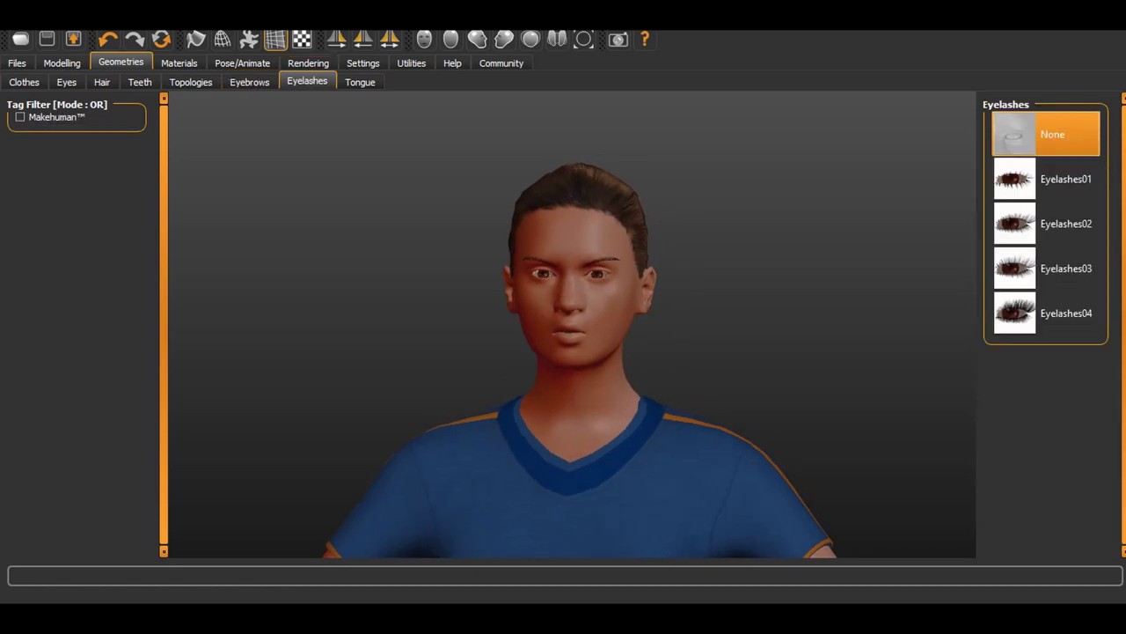
pyautogui.click(1047, 224)
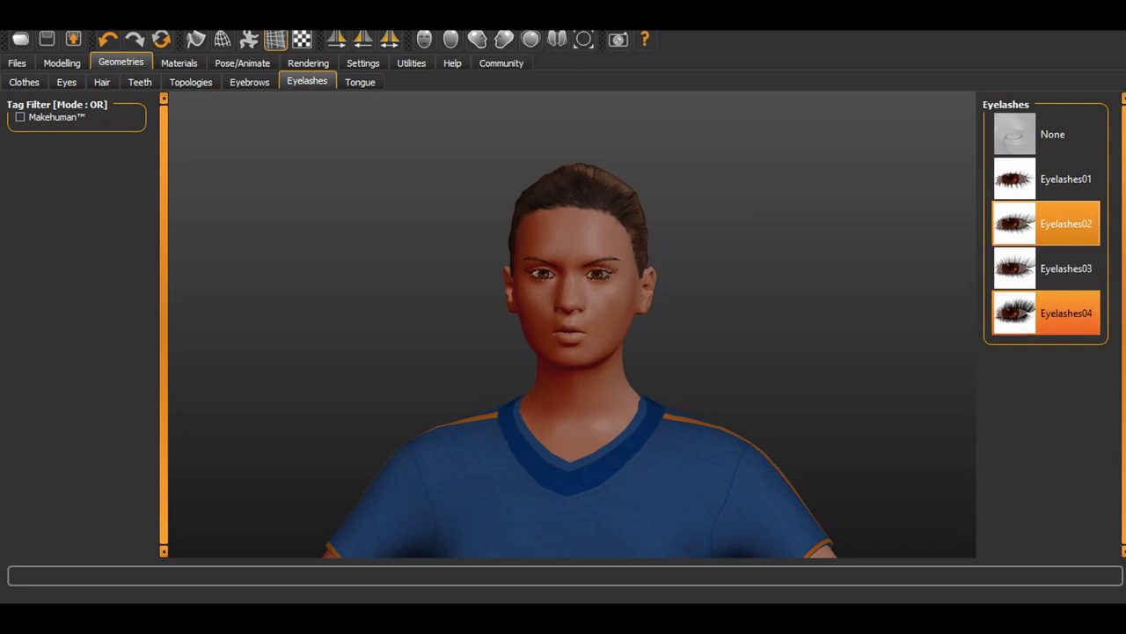
pyautogui.click(1047, 313)
pyautogui.moveTo(775, 308); pyautogui.dragTo(799, 296)
pyautogui.click(1047, 268)
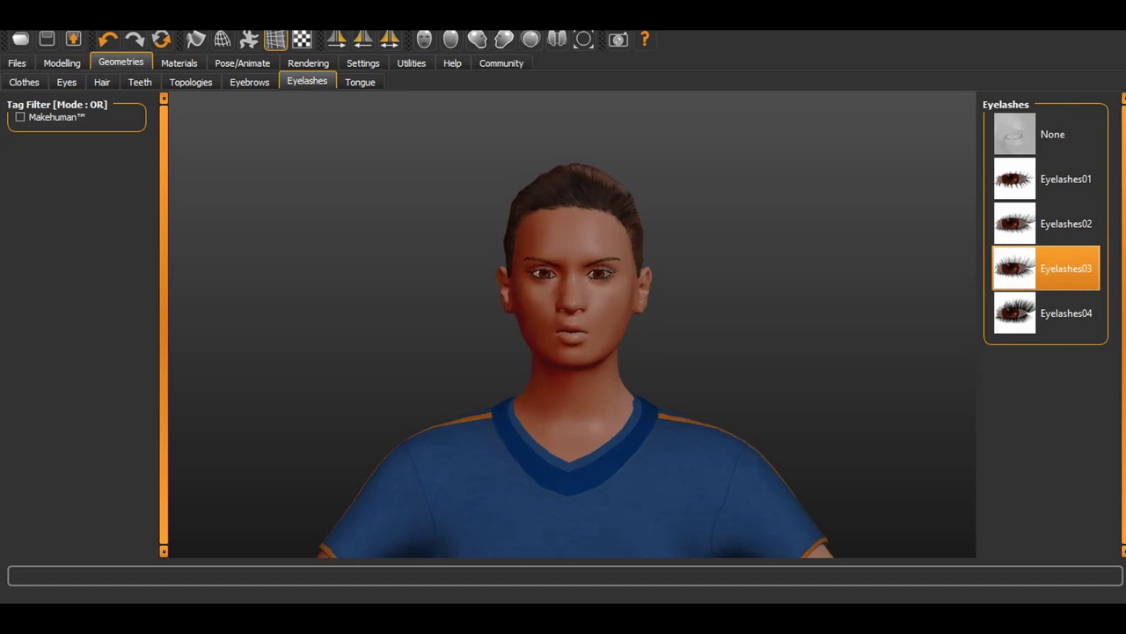
pyautogui.click(360, 82)
pyautogui.click(1046, 179)
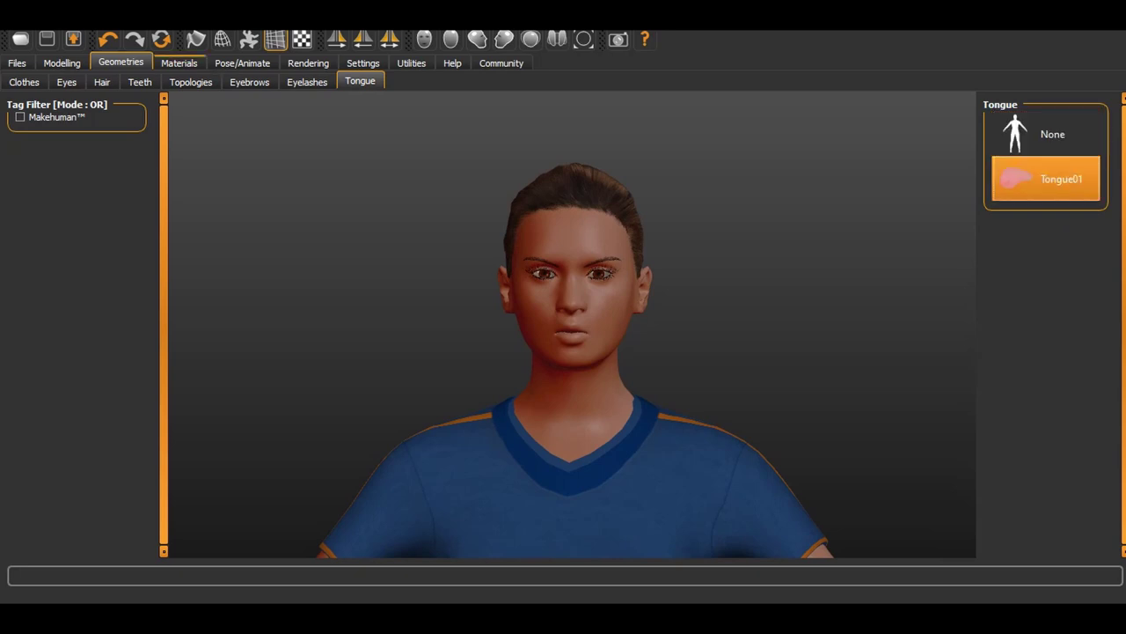
# - Apply the Middleage asian female skin material to the model and view her whole body from the front
pyautogui.click(179, 62)
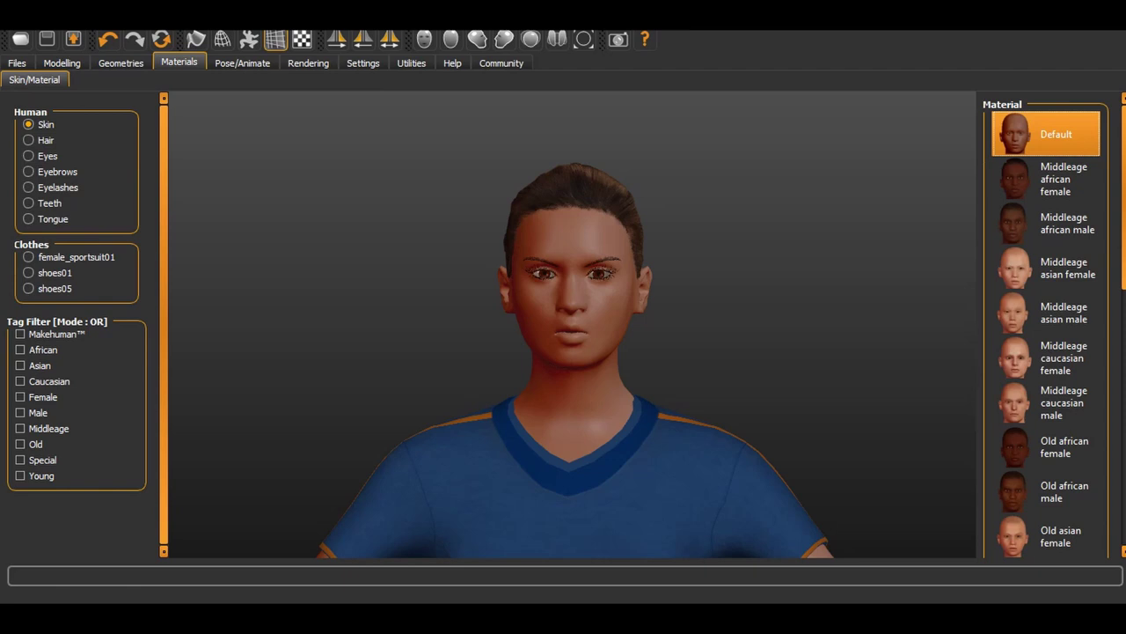
pyautogui.click(1045, 268)
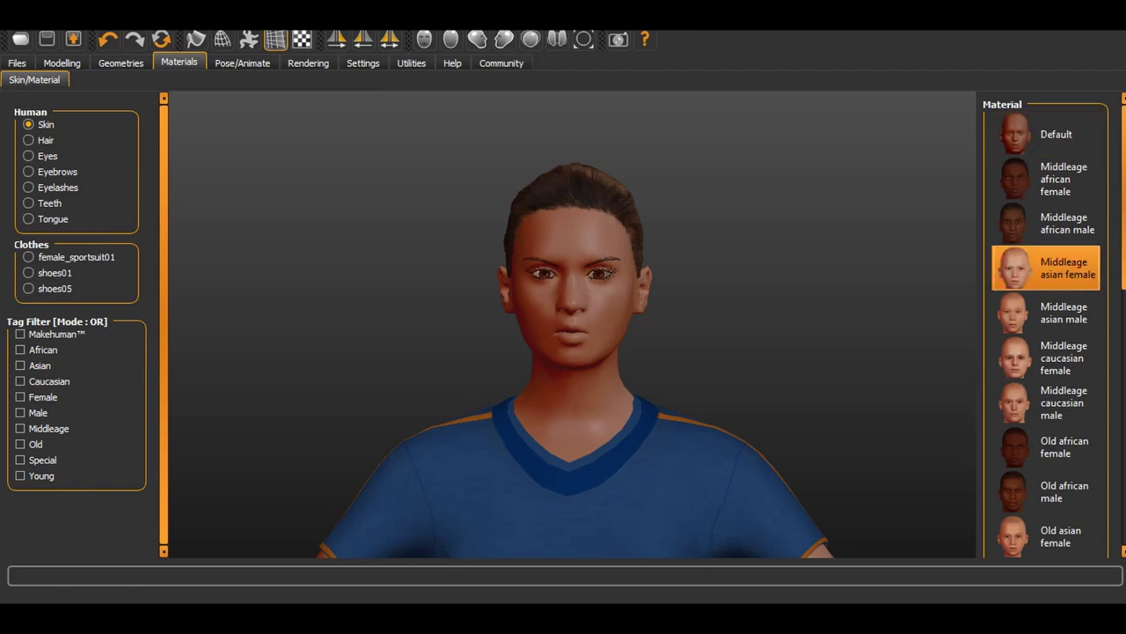
pyautogui.moveTo(616, 352); pyautogui.dragTo(541, 352)
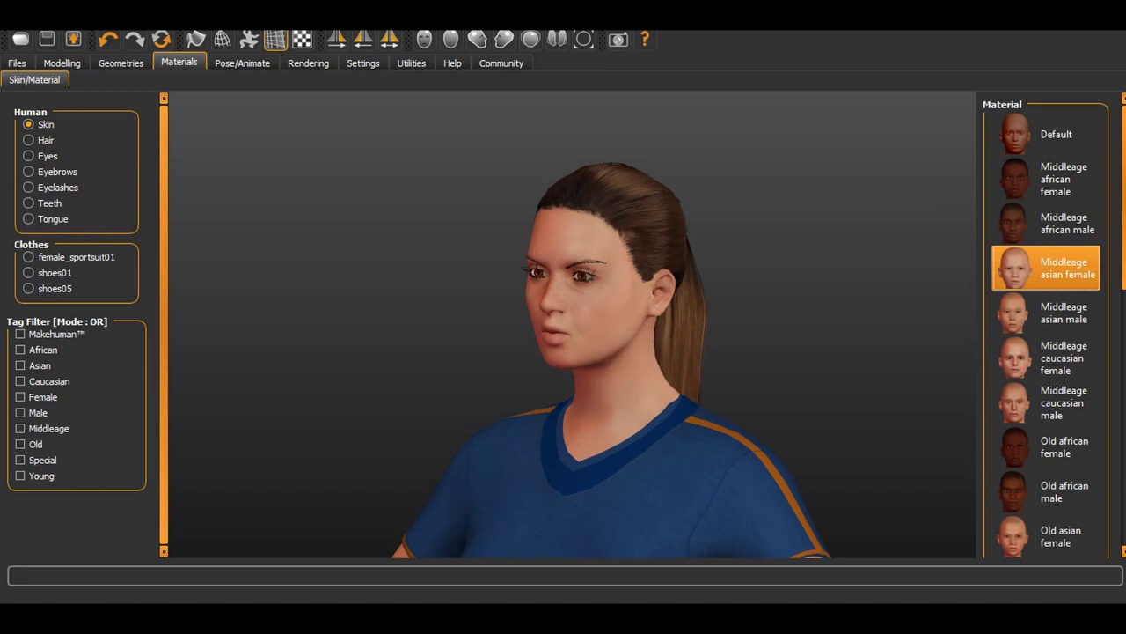
pyautogui.scroll(-7, 572, 325)
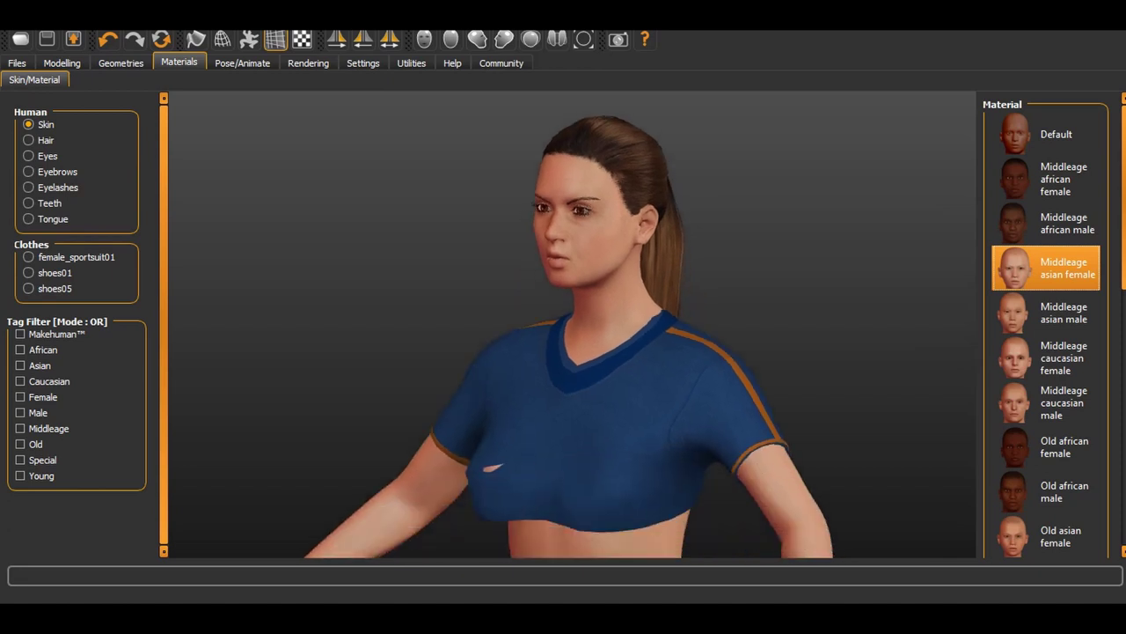
pyautogui.scroll(-7, 572, 325)
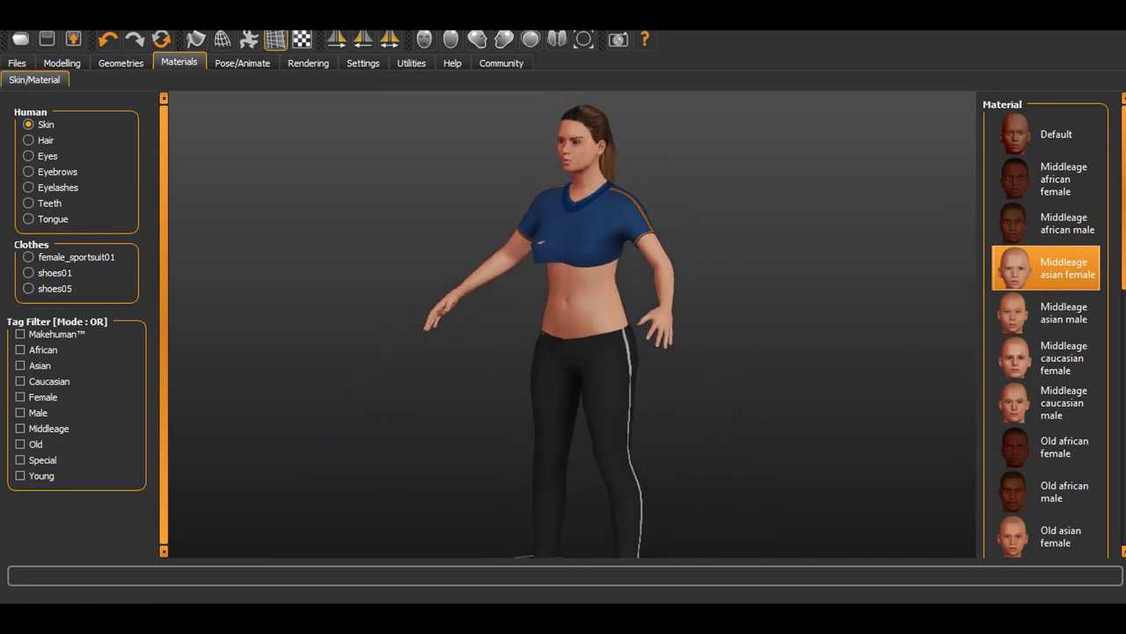
pyautogui.moveTo(572, 326); pyautogui.dragTo(652, 350)
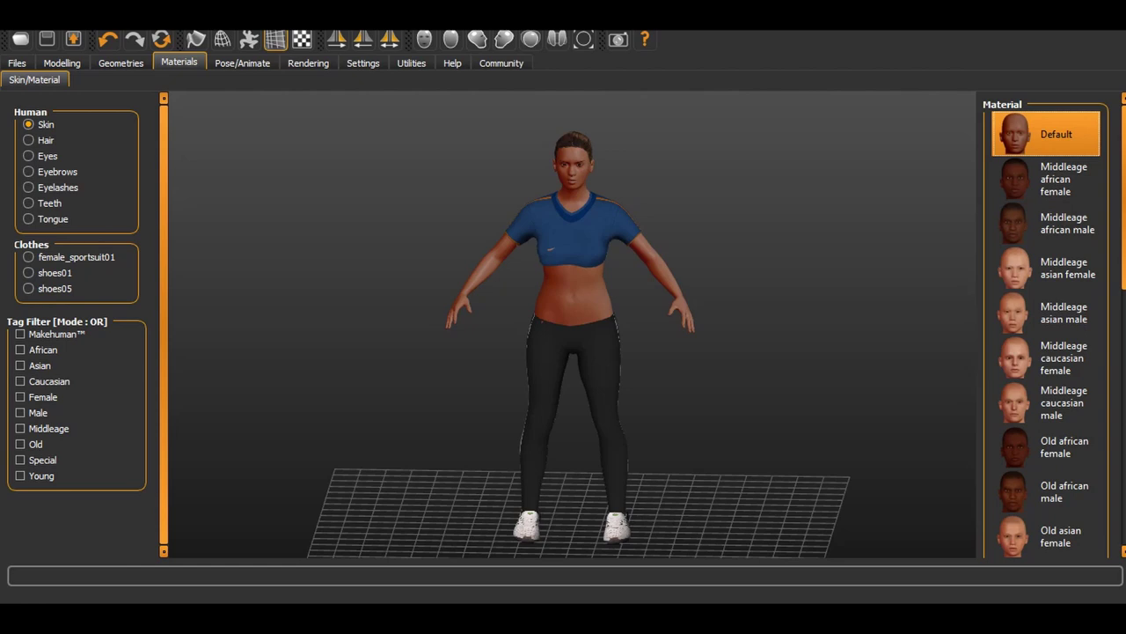
# - Try the Middleage african female and Middleage african male skins on the model, and return to Middleage asian female
pyautogui.click(1045, 178)
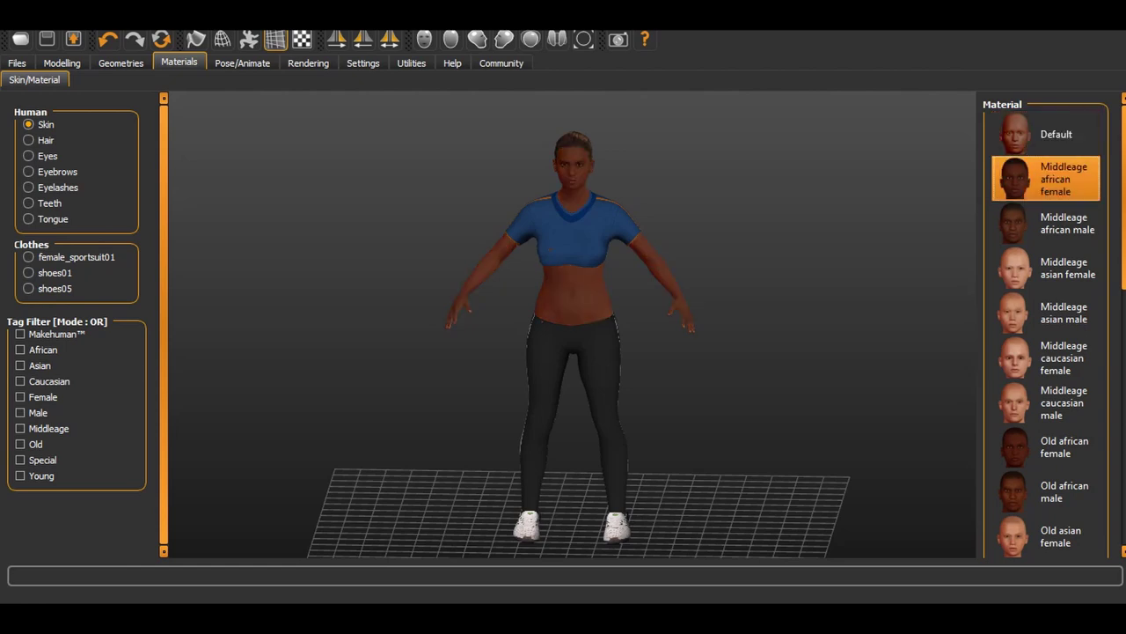
pyautogui.click(1045, 223)
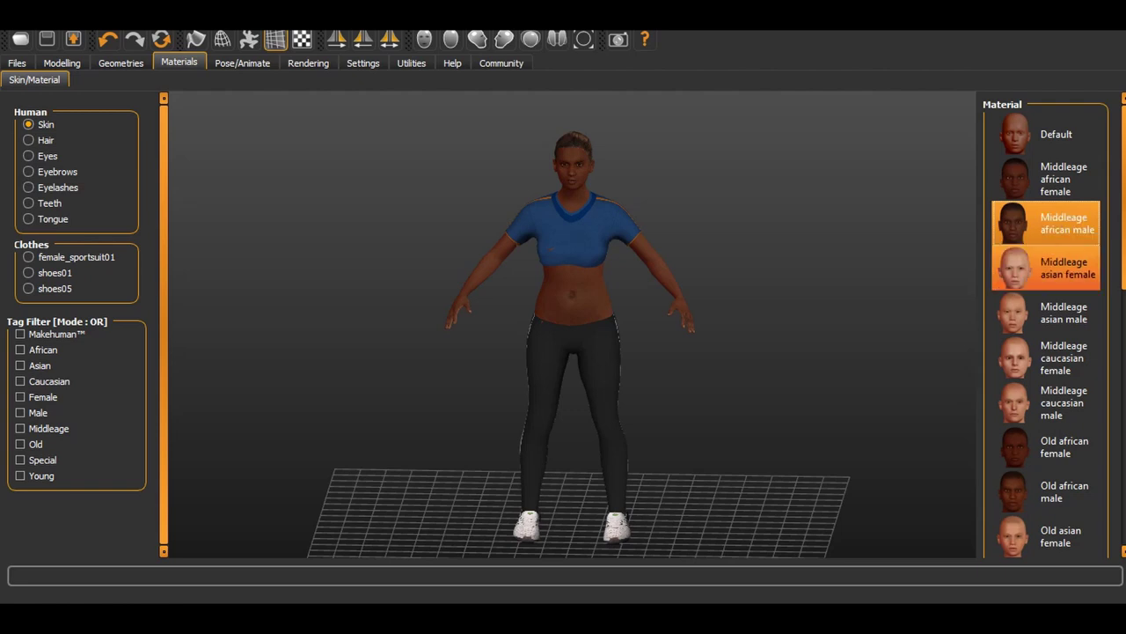
pyautogui.click(1045, 267)
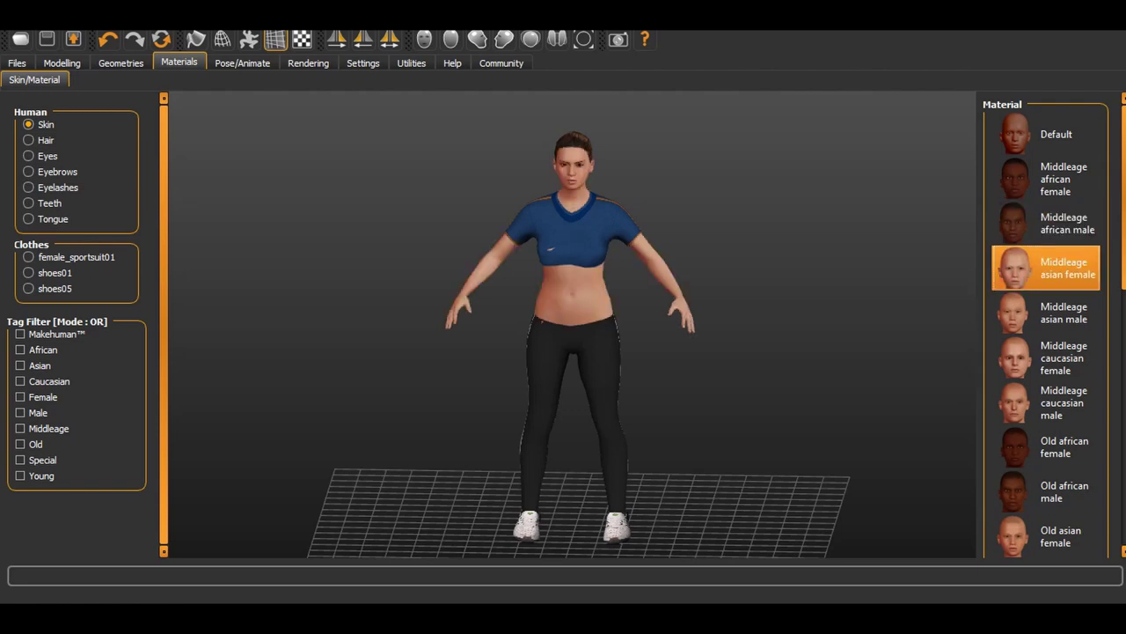
pyautogui.moveTo(572, 326); pyautogui.dragTo(587, 311)
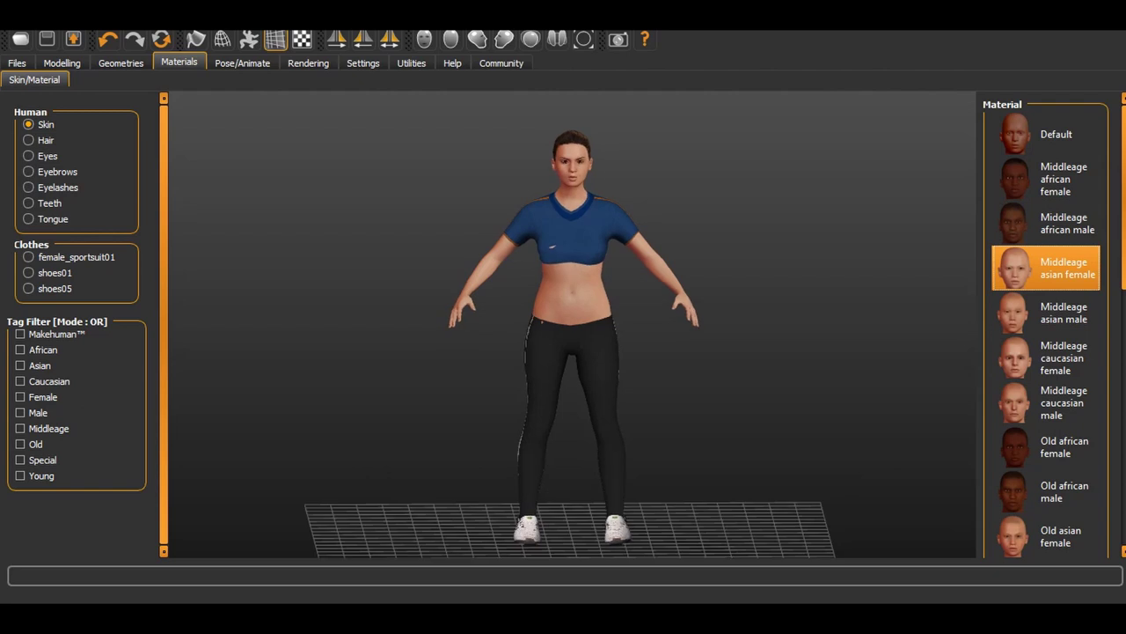
# - Assign the Cmu mb rig preset to the model and view its skeleton
pyautogui.click(242, 63)
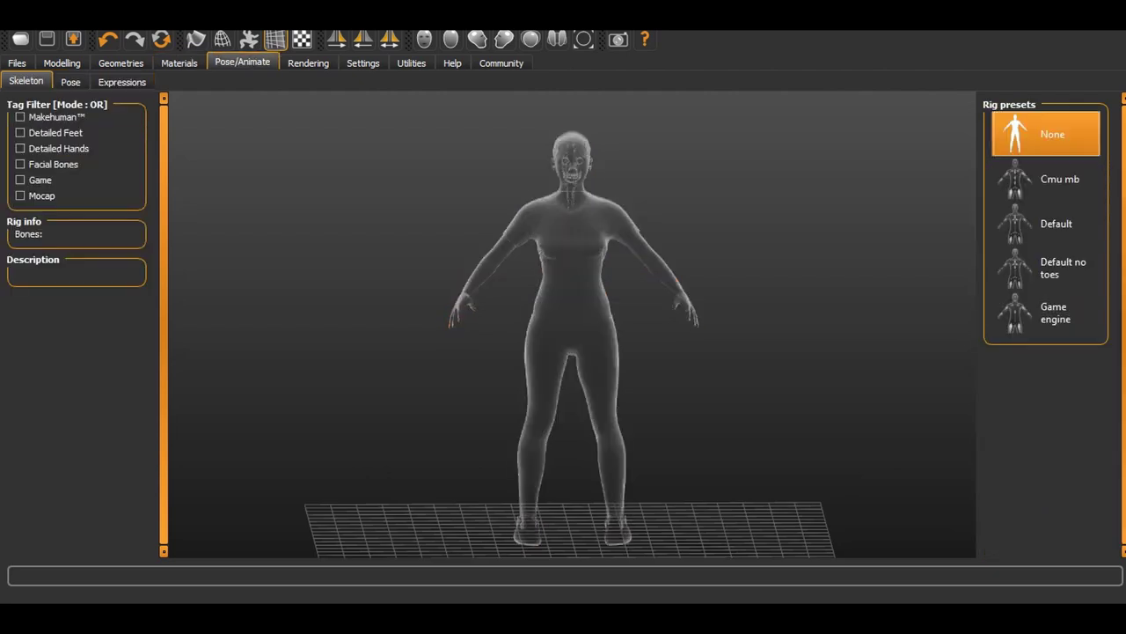
pyautogui.click(1045, 179)
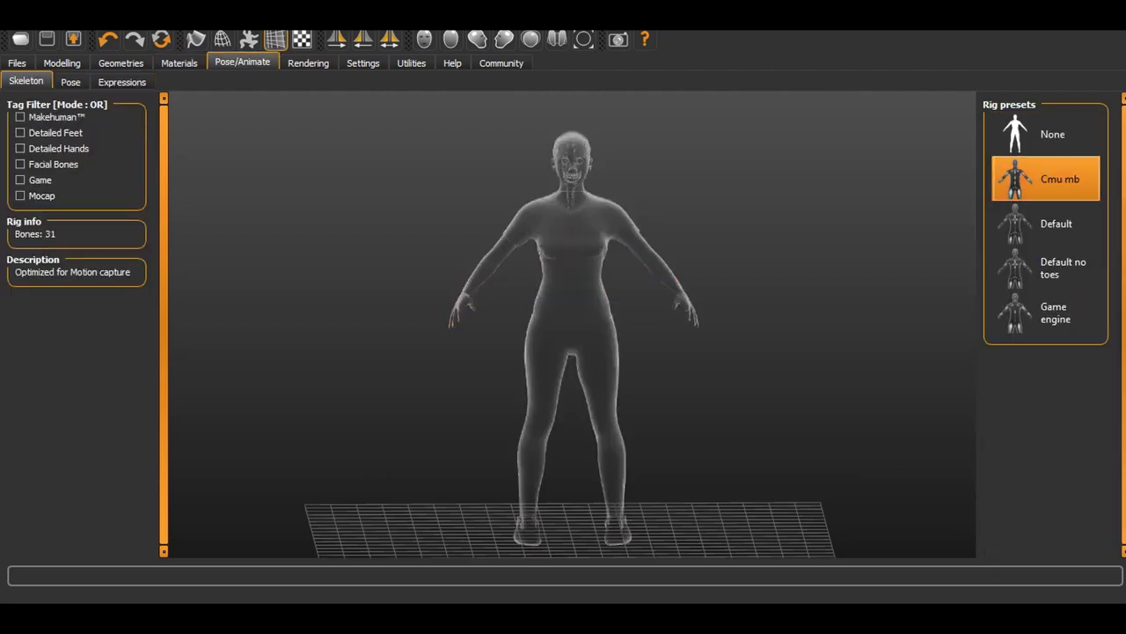
pyautogui.moveTo(607, 352); pyautogui.dragTo(568, 330)
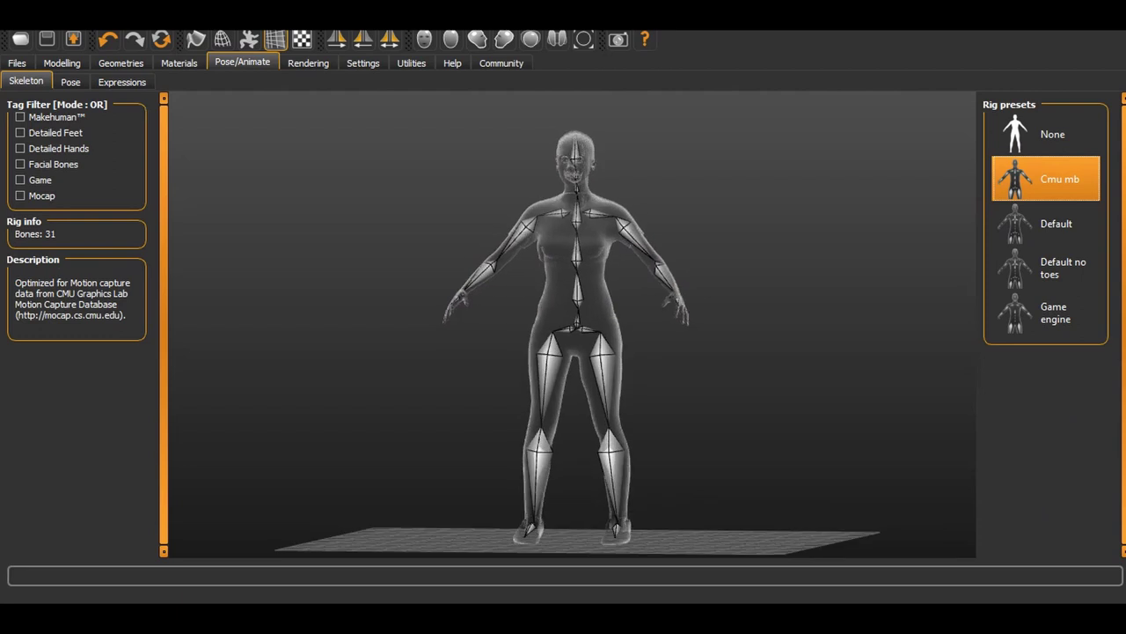
# - Review the modelling sliders for the neck, right eye, nose size, right ear and mouth features, and for the torso and right hand
pyautogui.click(62, 62)
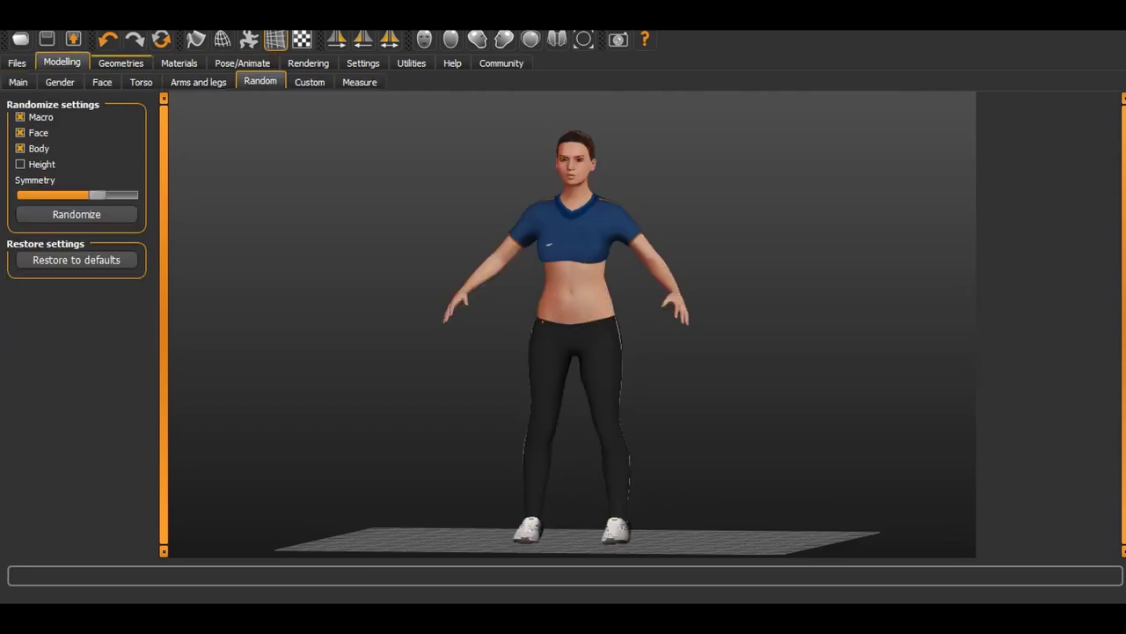
pyautogui.click(121, 63)
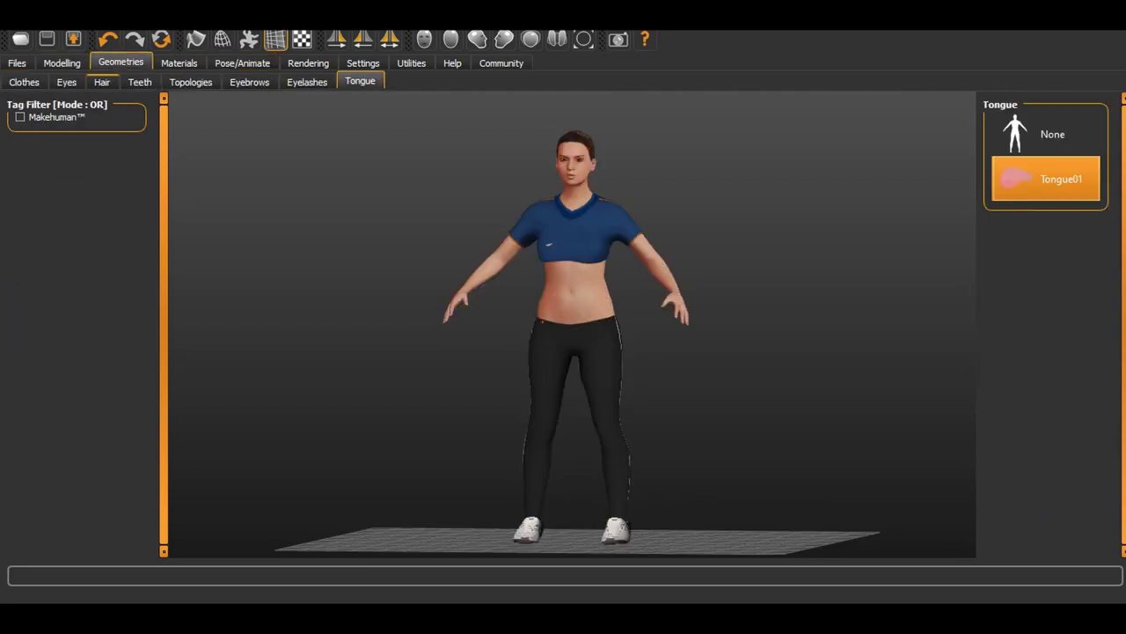
pyautogui.click(61, 63)
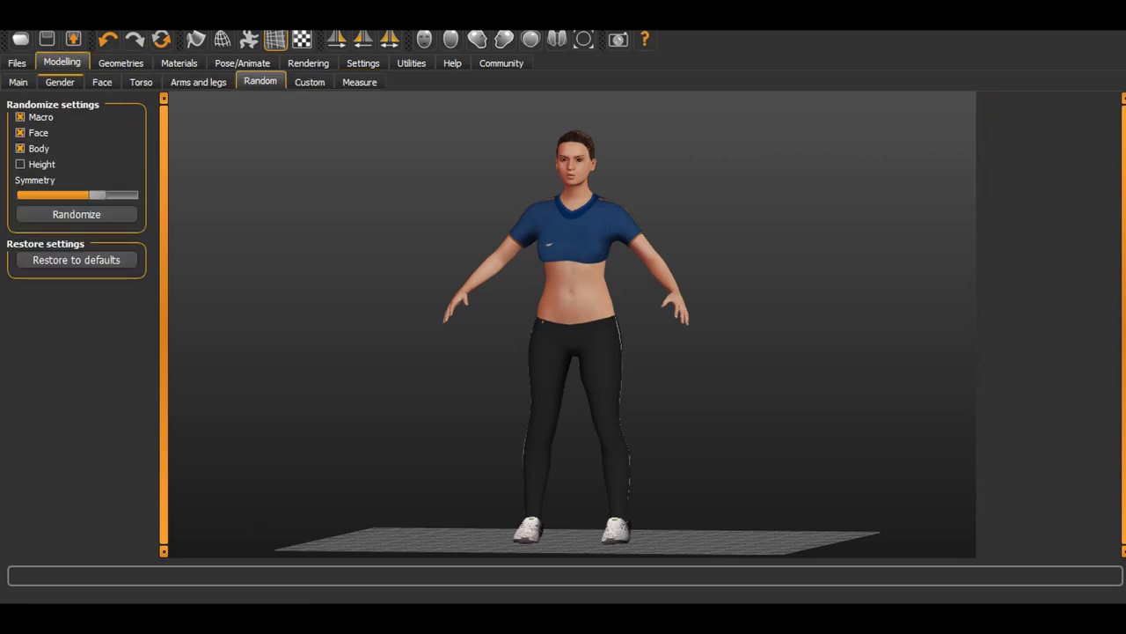
pyautogui.click(60, 82)
pyautogui.click(102, 81)
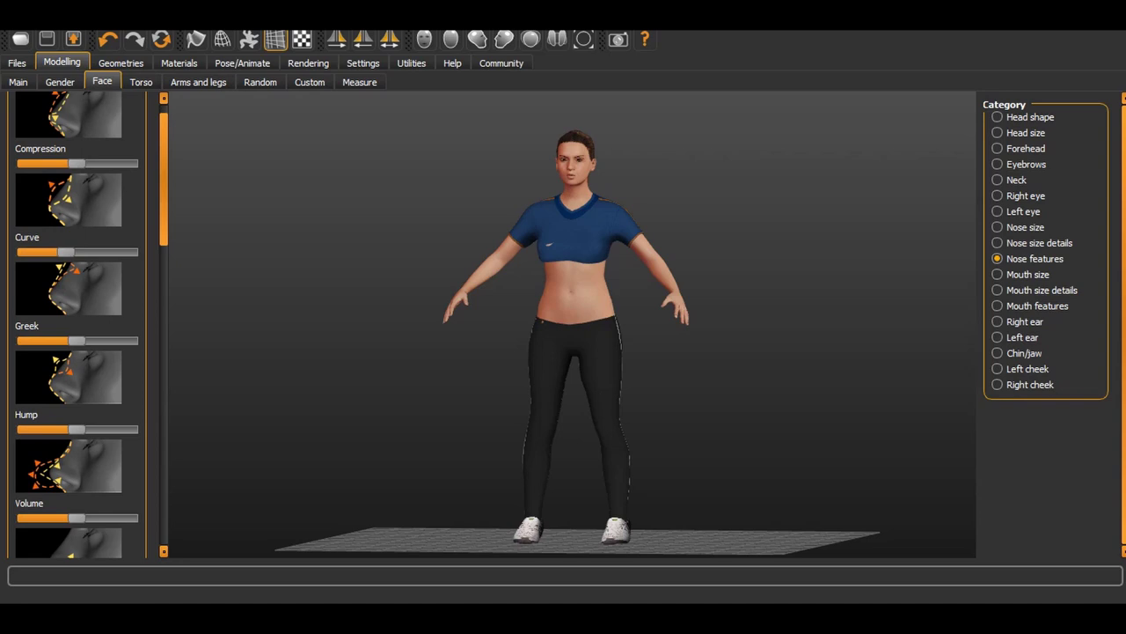
pyautogui.click(1009, 179)
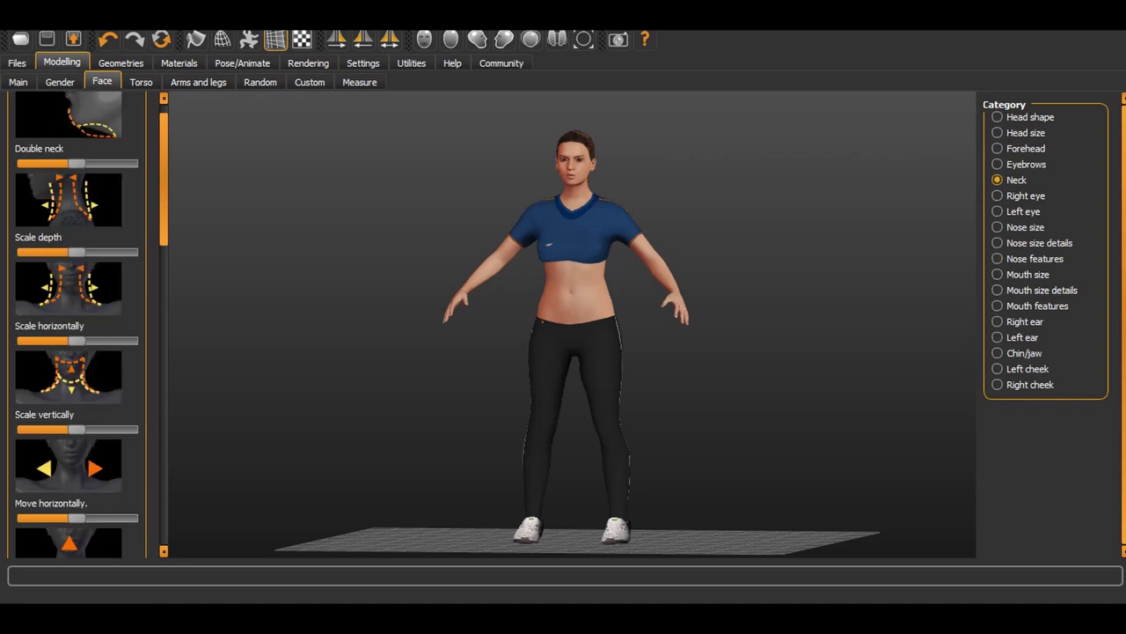
pyautogui.click(997, 195)
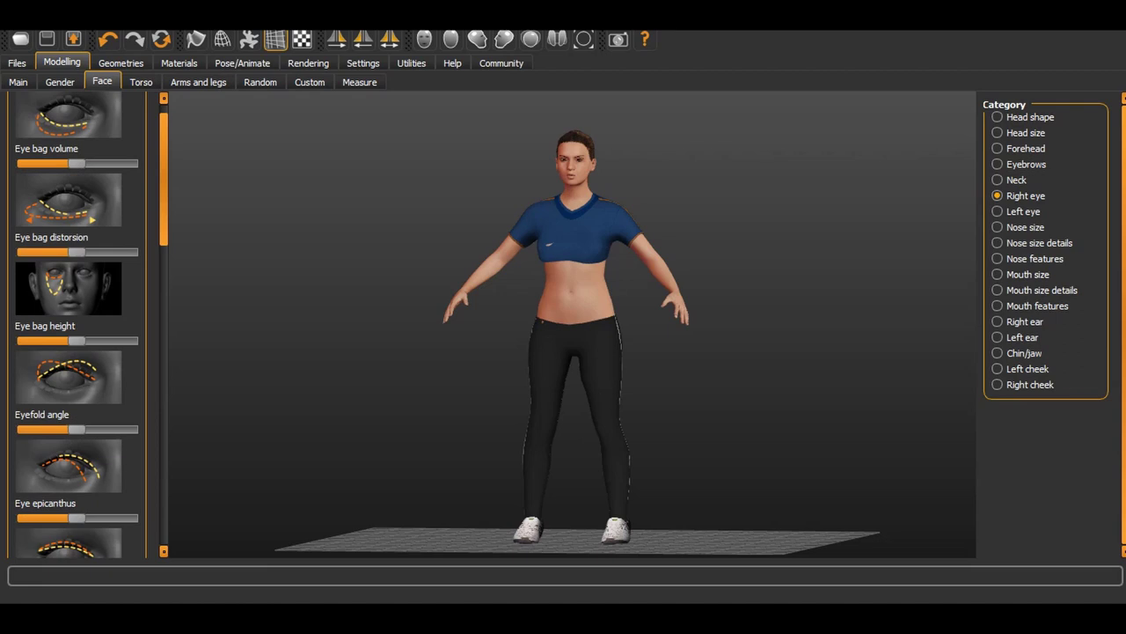
pyautogui.click(997, 227)
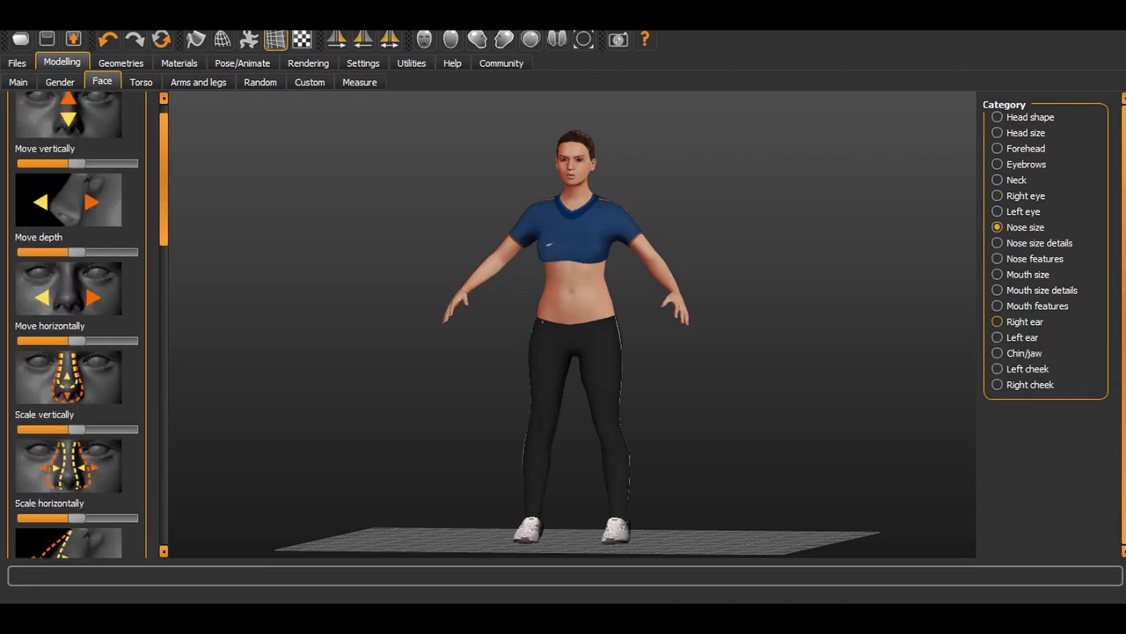
pyautogui.click(997, 321)
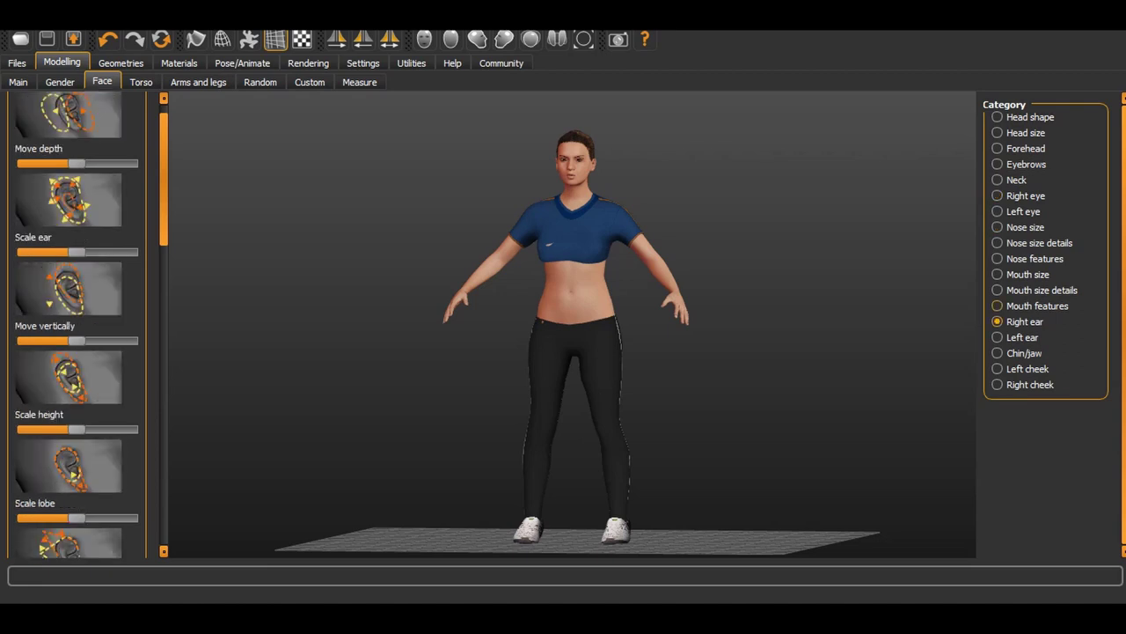
pyautogui.click(997, 307)
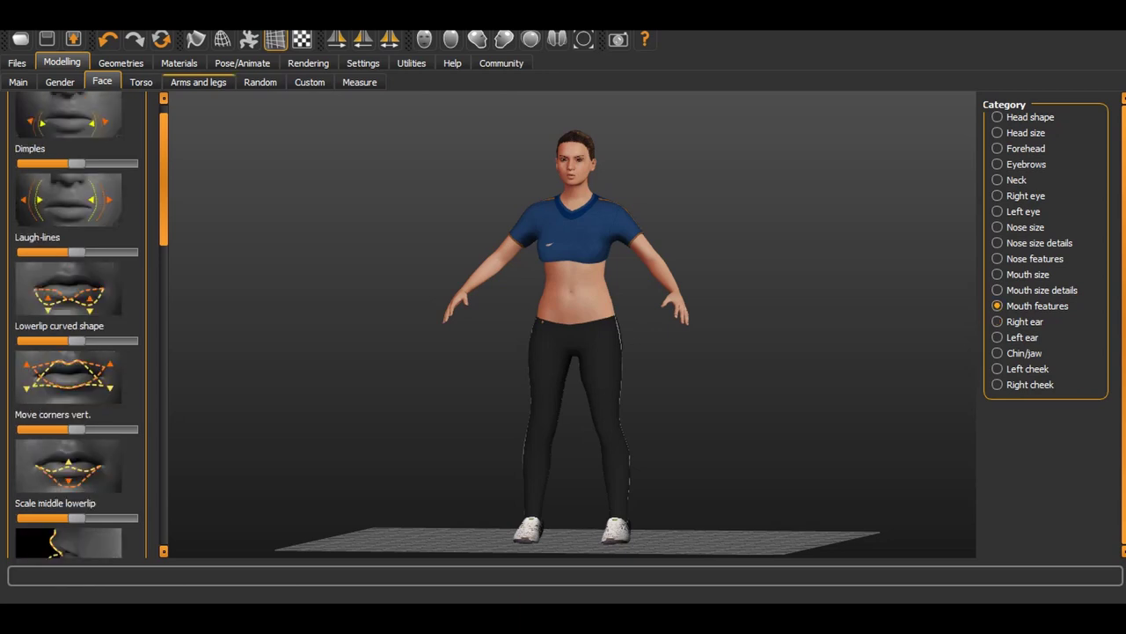
pyautogui.click(141, 81)
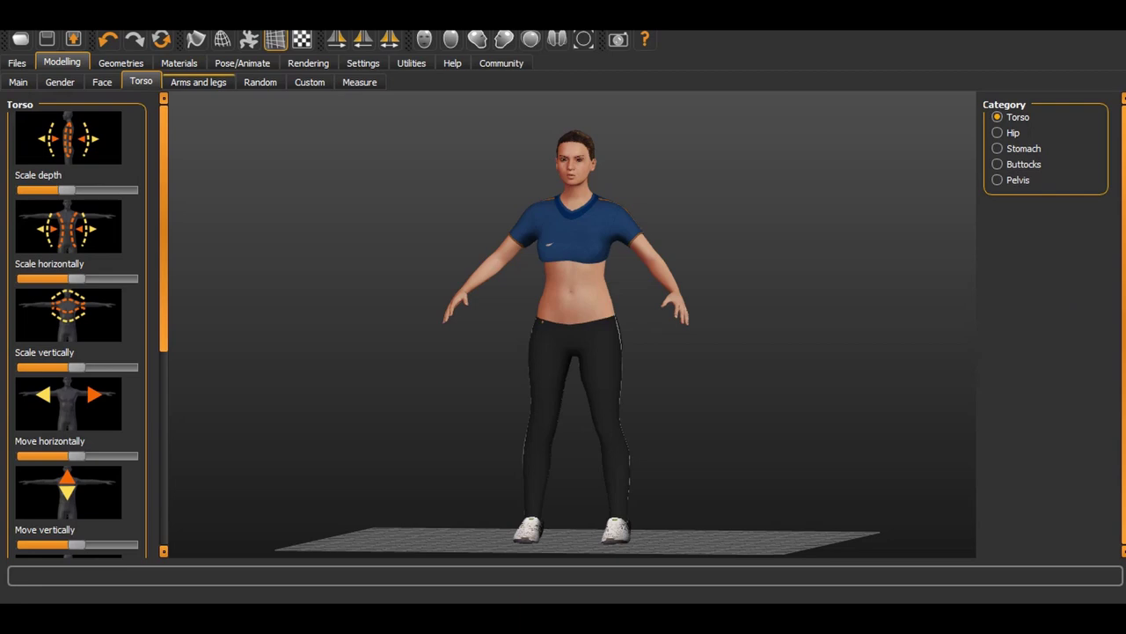
pyautogui.click(199, 82)
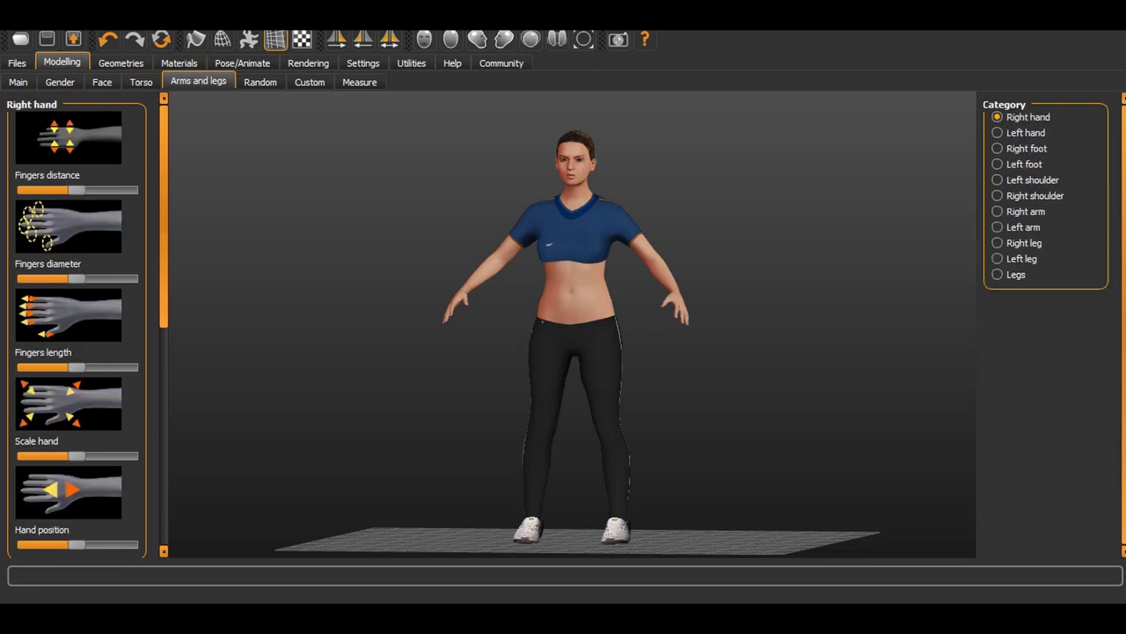